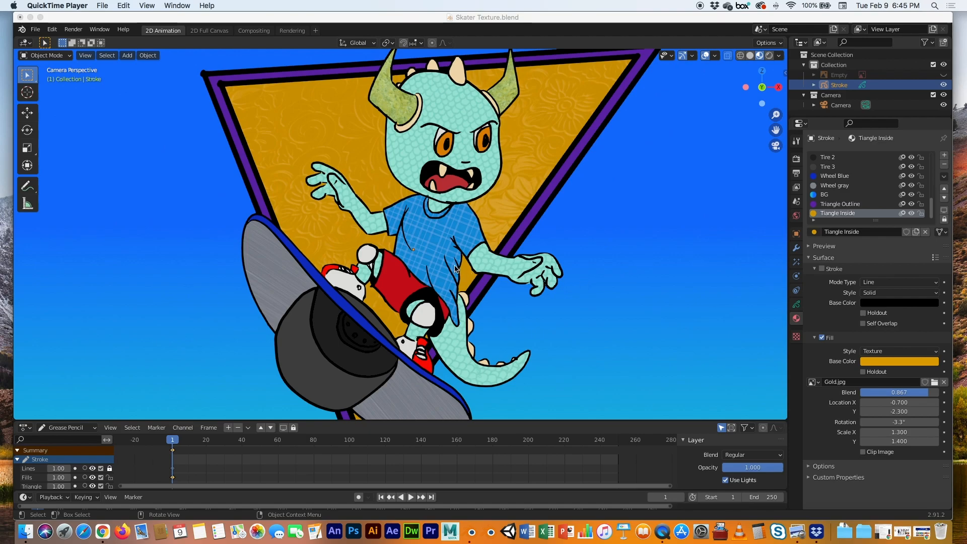
Open the recent file Skater Texture Start.blend, saving changes to the current file first
{"action": "left_click", "coordinate": [407, 18]}
{"action": "key", "text": "Home"}
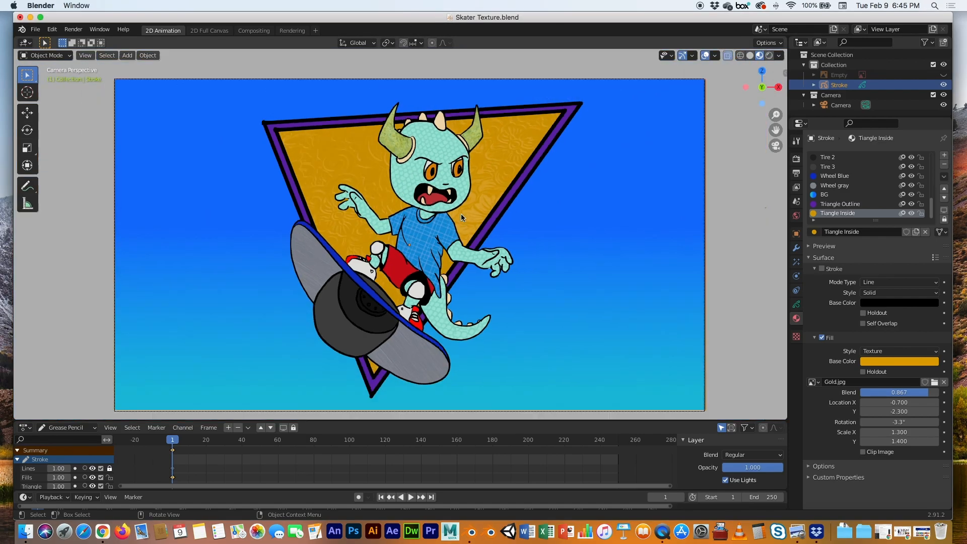
{"action": "scroll", "coordinate": [461, 213], "scroll_direction": "down", "scroll_amount": 2}
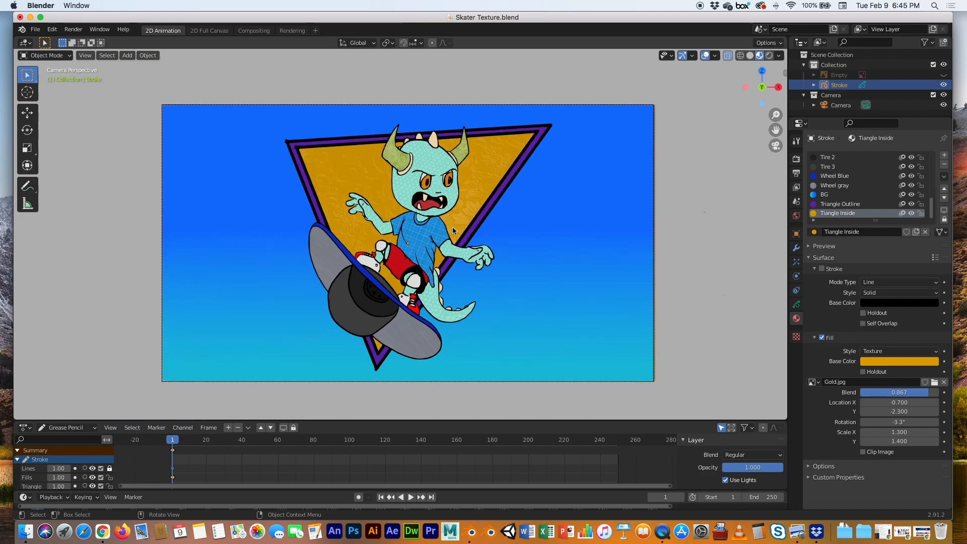
{"action": "scroll", "coordinate": [452, 228], "scroll_direction": "up", "scroll_amount": 3}
{"action": "scroll", "coordinate": [452, 228], "scroll_direction": "down", "scroll_amount": 2}
{"action": "scroll", "coordinate": [452, 227], "scroll_direction": "up", "scroll_amount": 2}
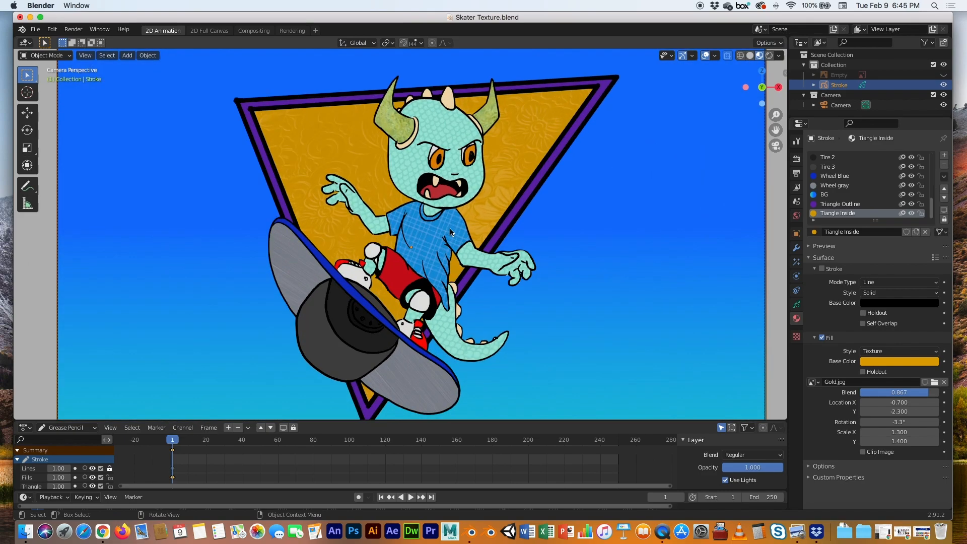
{"action": "left_click", "coordinate": [31, 29]}
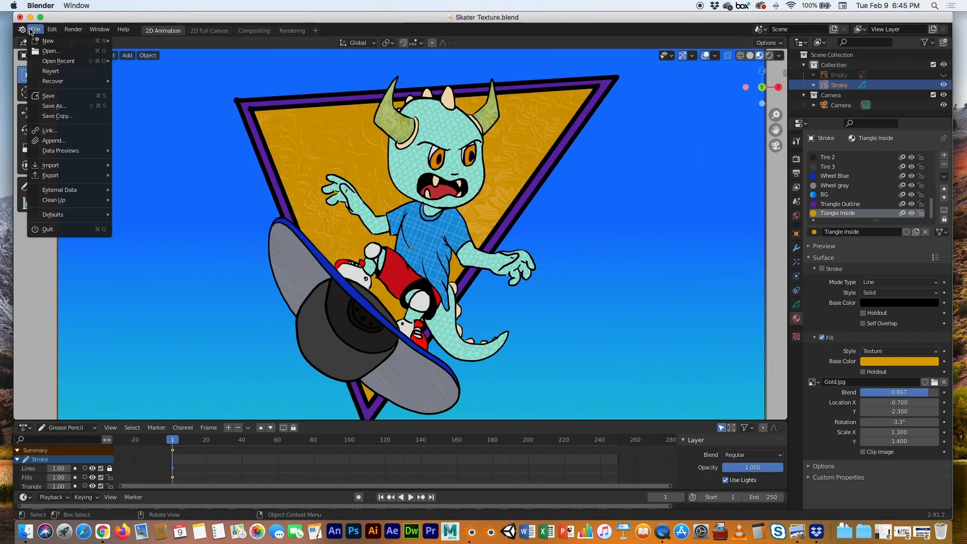
{"action": "mouse_move", "coordinate": [44, 61]}
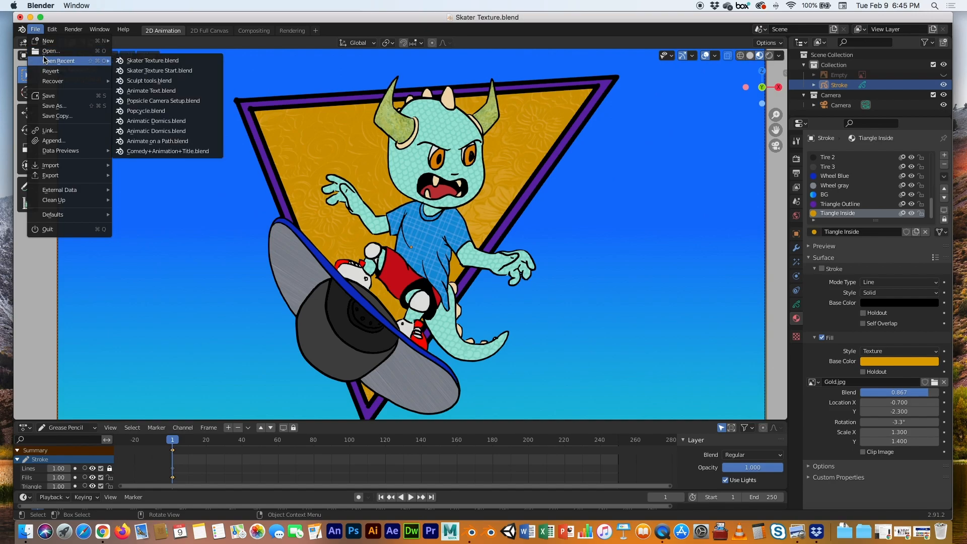
{"action": "left_click", "coordinate": [159, 71]}
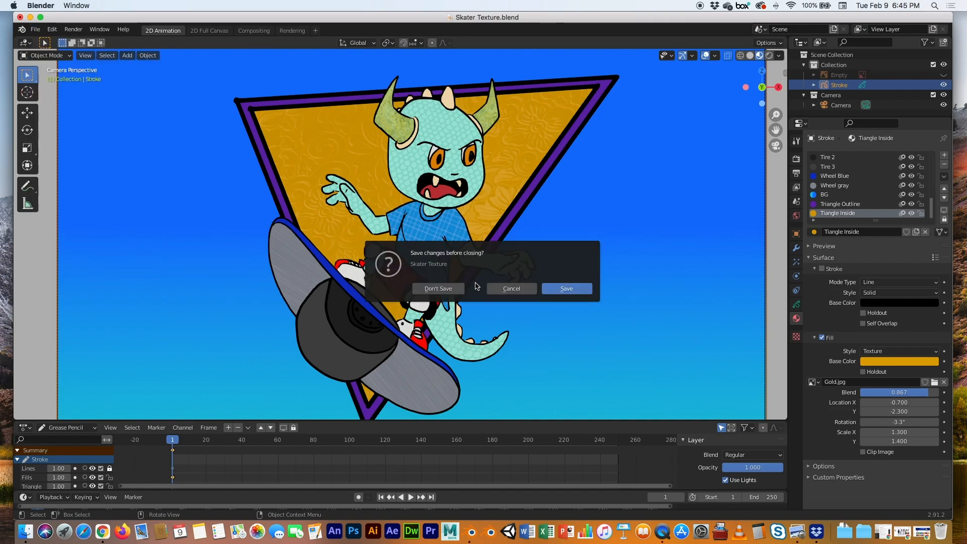
{"action": "left_click", "coordinate": [560, 290]}
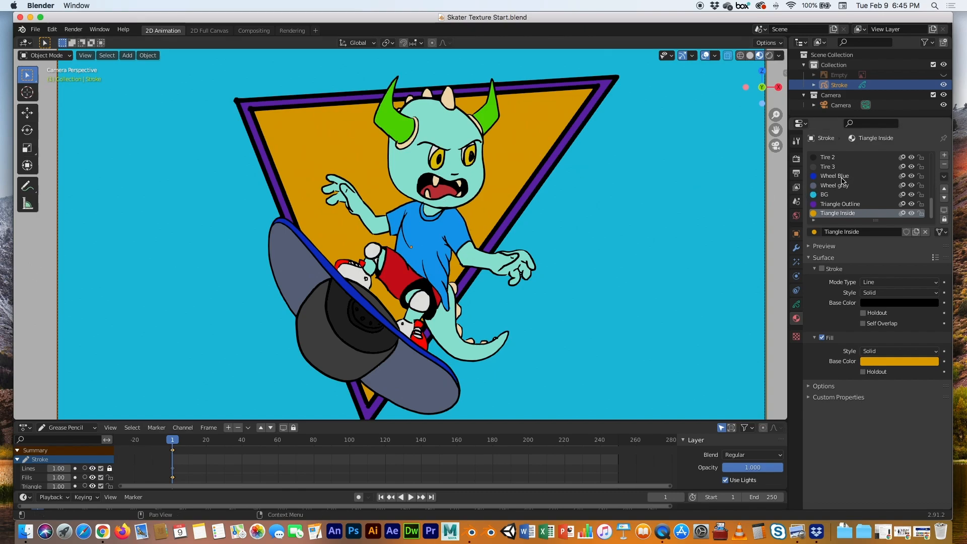
Open the grease pencil object's layer list and select the Lines layer
{"action": "scroll", "coordinate": [841, 188], "scroll_direction": "up", "scroll_amount": 8}
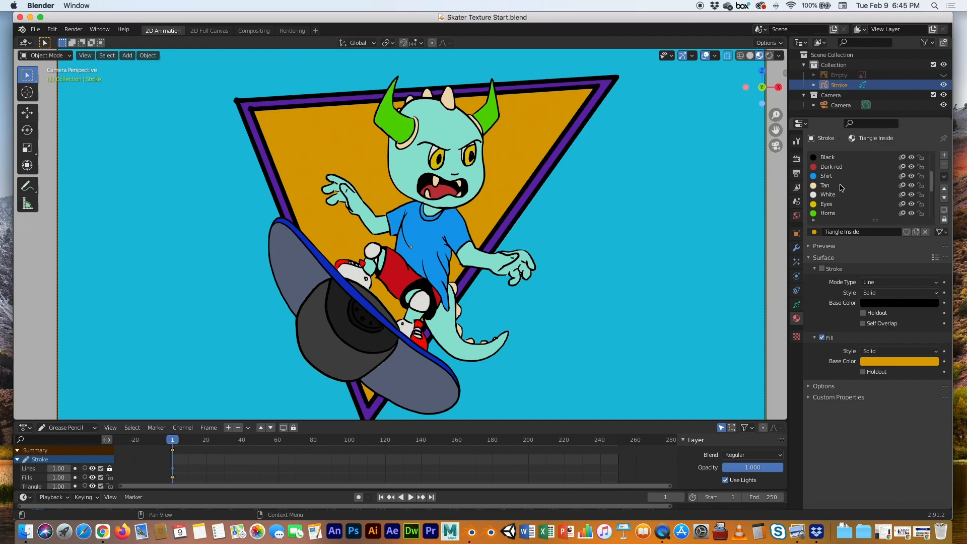
{"action": "scroll", "coordinate": [839, 188], "scroll_direction": "down", "scroll_amount": 7}
{"action": "scroll", "coordinate": [834, 196], "scroll_direction": "down", "scroll_amount": 1}
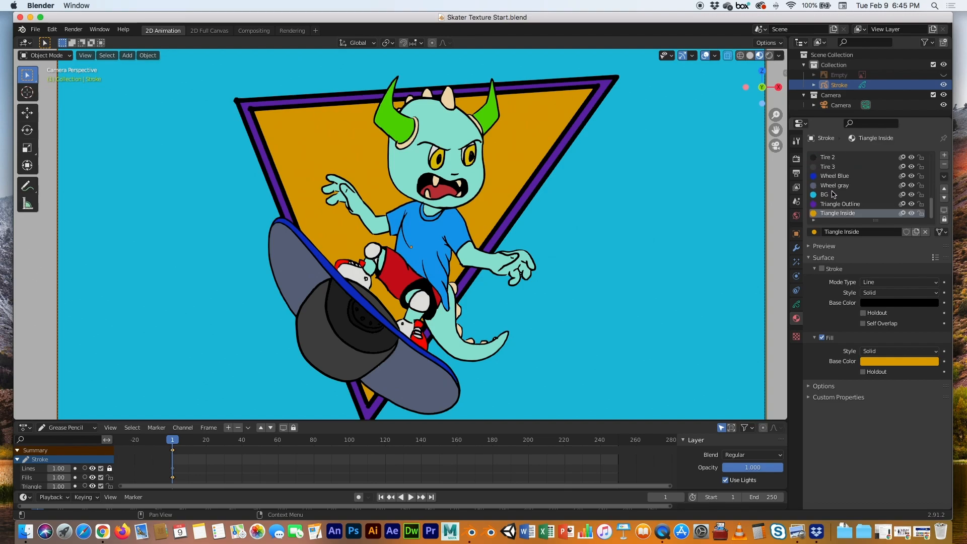
{"action": "scroll", "coordinate": [834, 190], "scroll_direction": "up", "scroll_amount": 4}
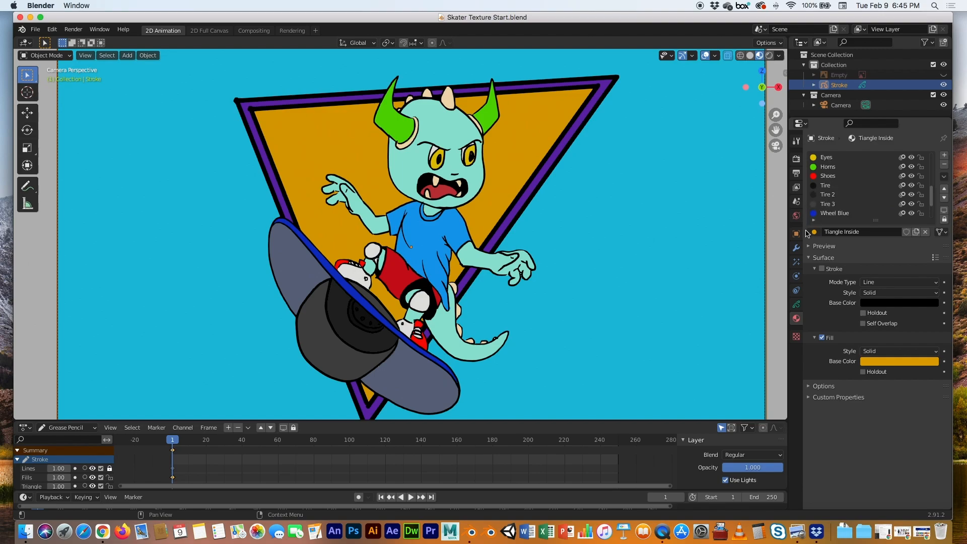
{"action": "left_click", "coordinate": [797, 304]}
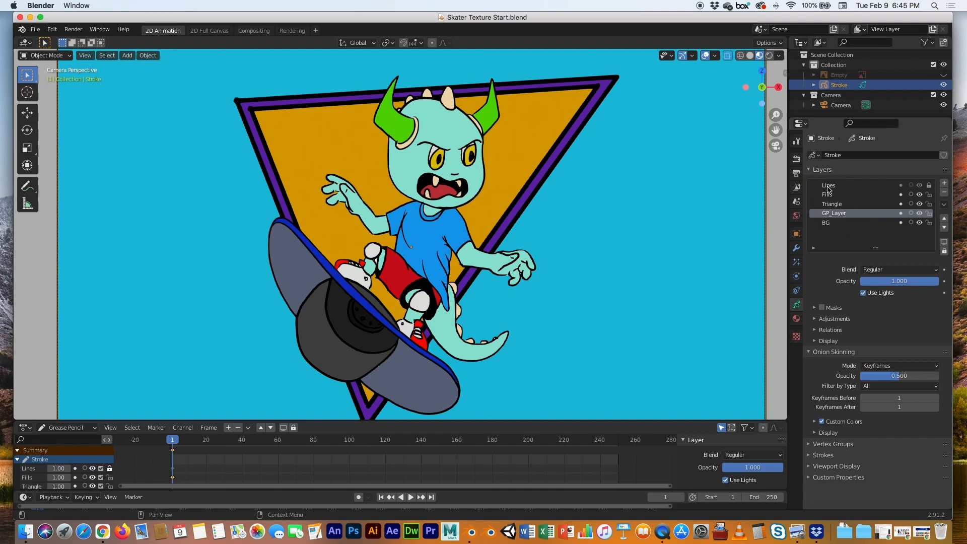
{"action": "left_click", "coordinate": [830, 187]}
Inspect each layer by hiding and re-showing the Lines, Fills, Triangle, GP_Layer and BG layers
{"action": "left_click", "coordinate": [920, 187]}
{"action": "left_click", "coordinate": [920, 186]}
{"action": "left_click", "coordinate": [920, 186]}
{"action": "left_click", "coordinate": [920, 187]}
{"action": "left_click", "coordinate": [920, 187]}
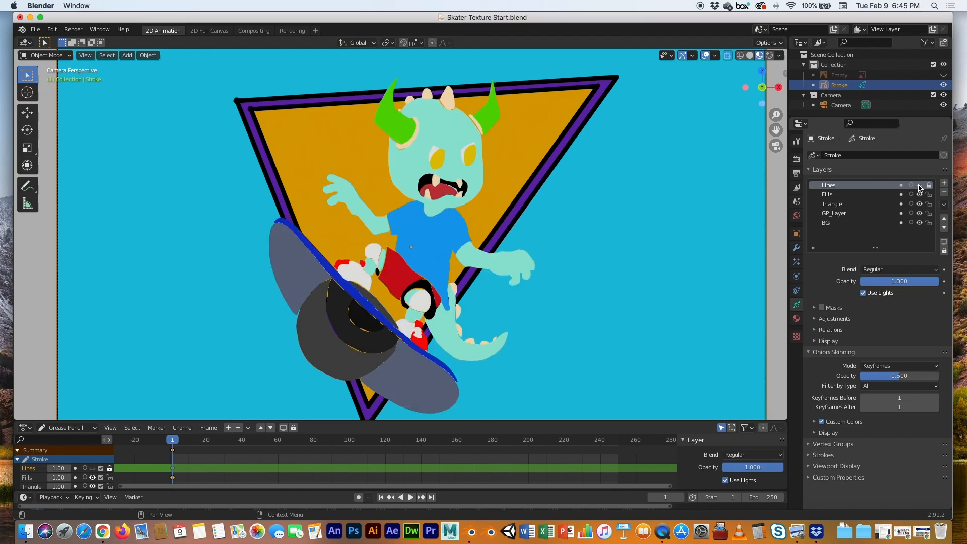
{"action": "left_click", "coordinate": [920, 195]}
{"action": "left_click", "coordinate": [920, 195]}
{"action": "left_click", "coordinate": [920, 195]}
{"action": "left_click", "coordinate": [920, 204]}
{"action": "left_click", "coordinate": [920, 205]}
{"action": "left_click", "coordinate": [920, 204]}
{"action": "left_click", "coordinate": [920, 213]}
{"action": "left_click", "coordinate": [920, 213]}
{"action": "left_click", "coordinate": [919, 214]}
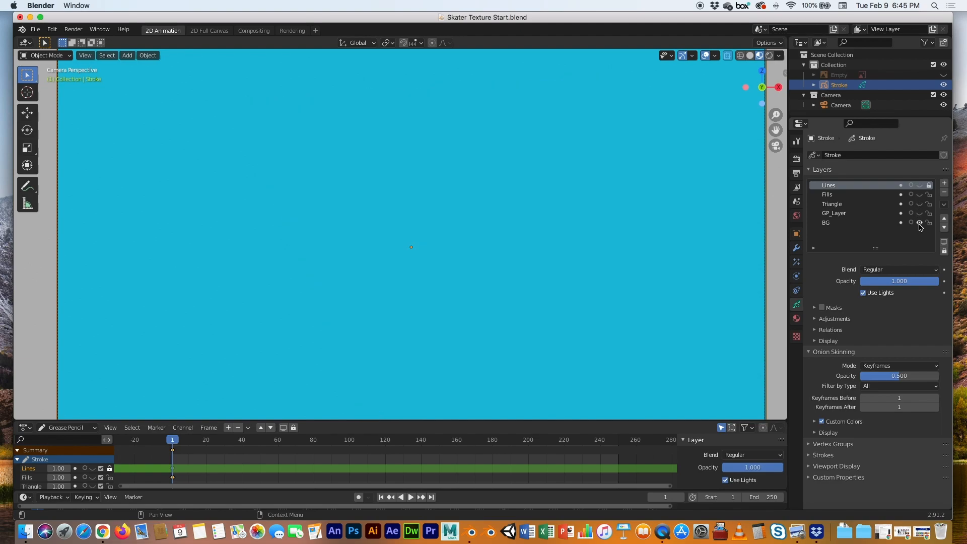
{"action": "left_click", "coordinate": [920, 222]}
{"action": "left_click", "coordinate": [920, 223]}
{"action": "left_click", "coordinate": [920, 223]}
{"action": "left_click", "coordinate": [920, 223]}
{"action": "left_click_drag", "start_coordinate": [920, 214], "coordinate": [920, 185]}
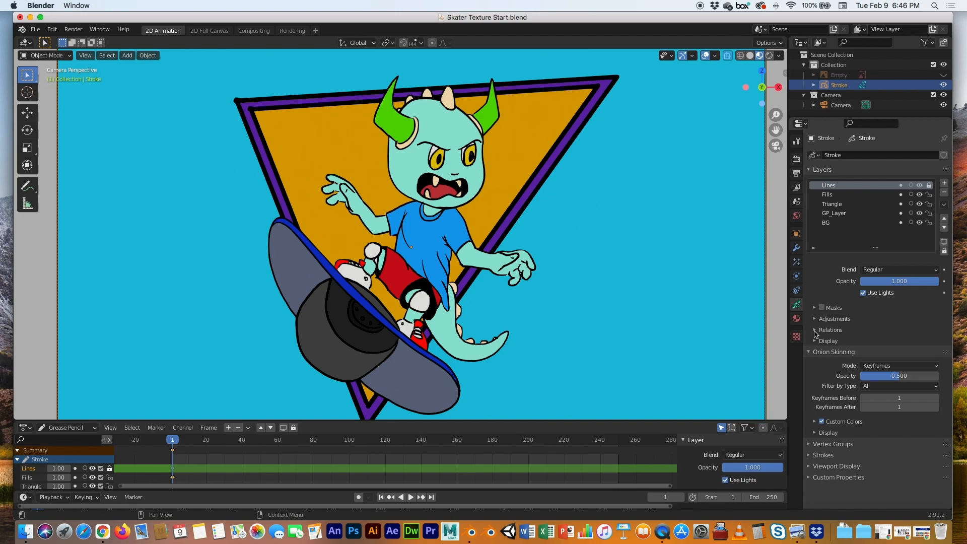
Review the stroke object's material slots list
{"action": "left_click", "coordinate": [796, 318]}
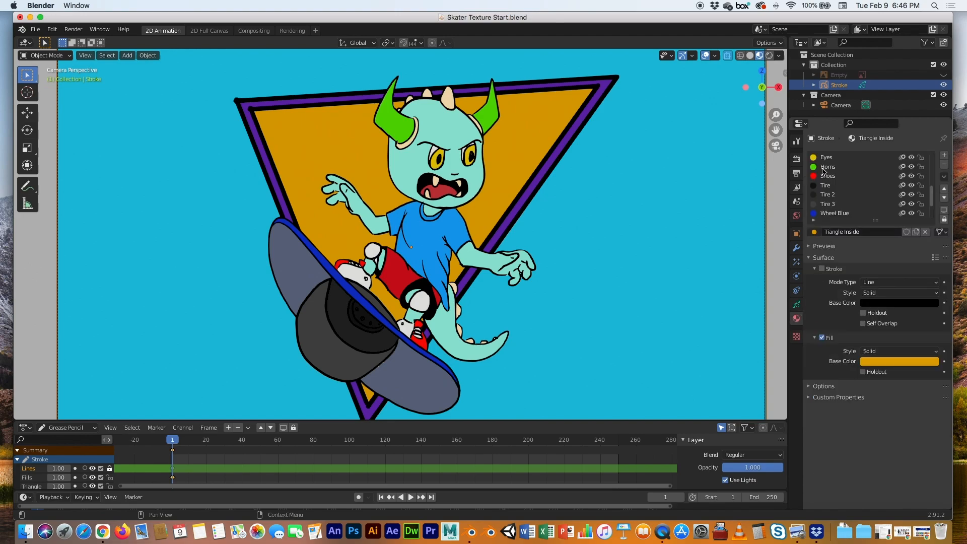
{"action": "left_click_drag", "start_coordinate": [932, 195], "coordinate": [932, 166]}
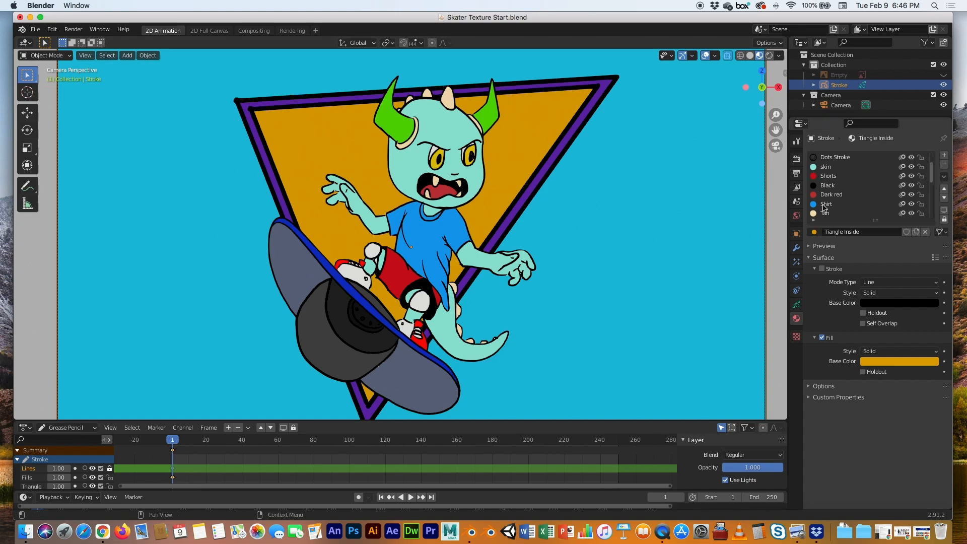
{"action": "scroll", "coordinate": [826, 205], "scroll_direction": "down", "scroll_amount": 2}
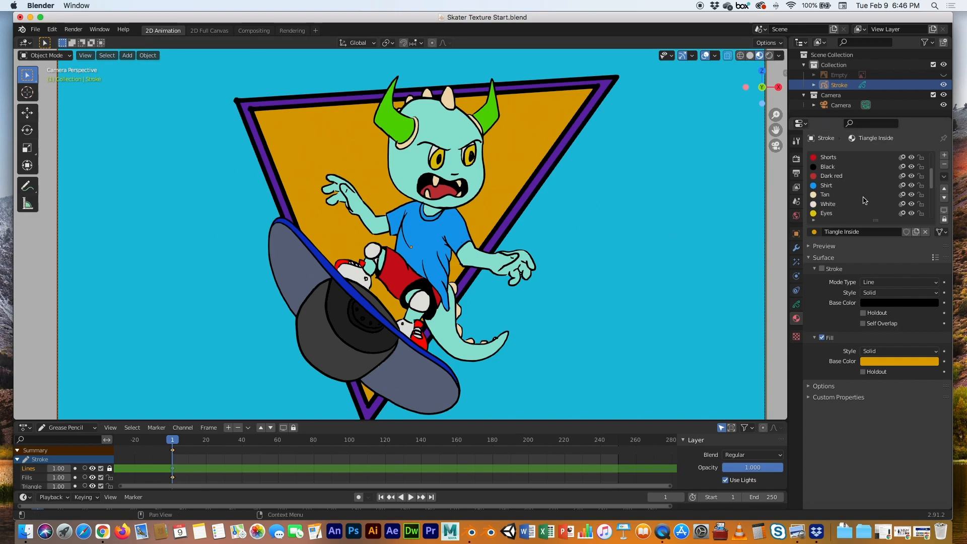
{"action": "scroll", "coordinate": [850, 206], "scroll_direction": "down", "scroll_amount": 2}
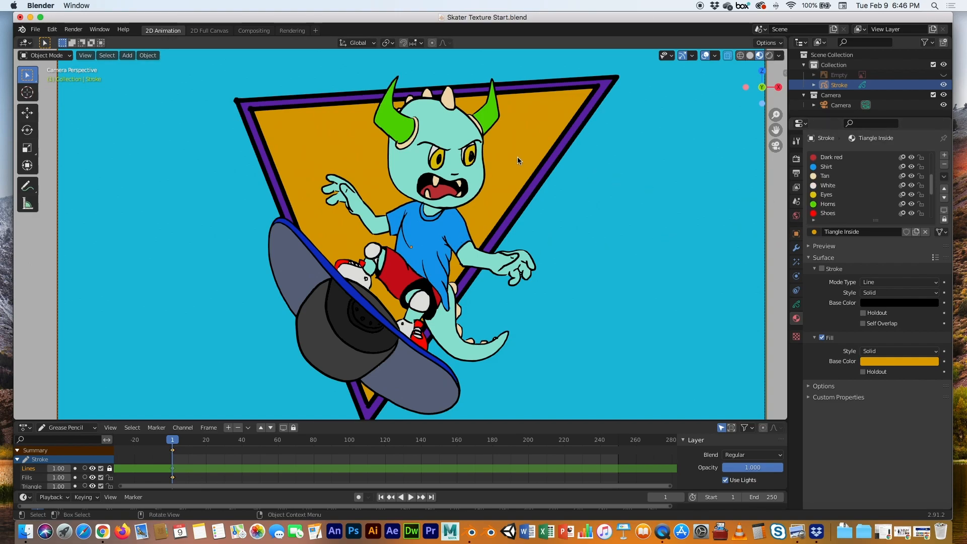
{"action": "scroll", "coordinate": [859, 204], "scroll_direction": "down", "scroll_amount": 1}
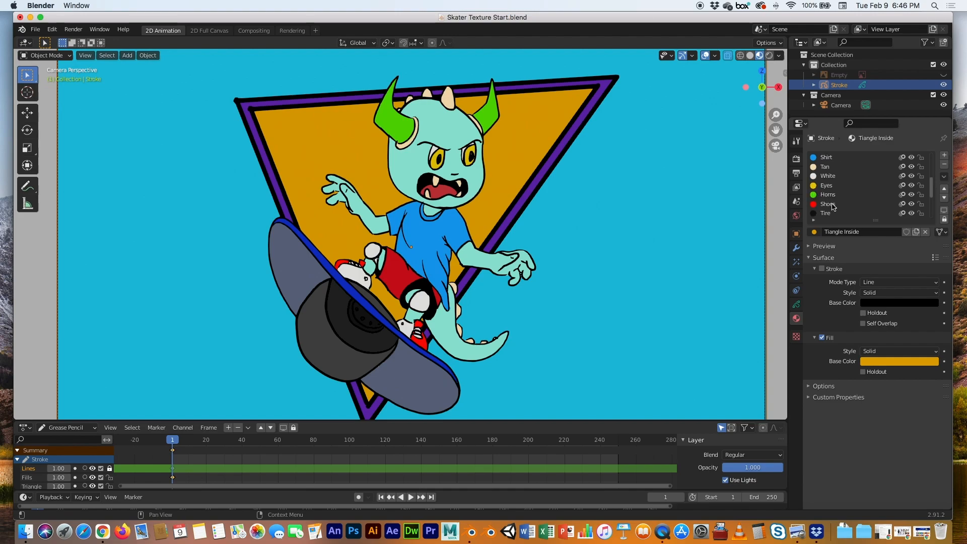
{"action": "scroll", "coordinate": [835, 209], "scroll_direction": "down", "scroll_amount": 7}
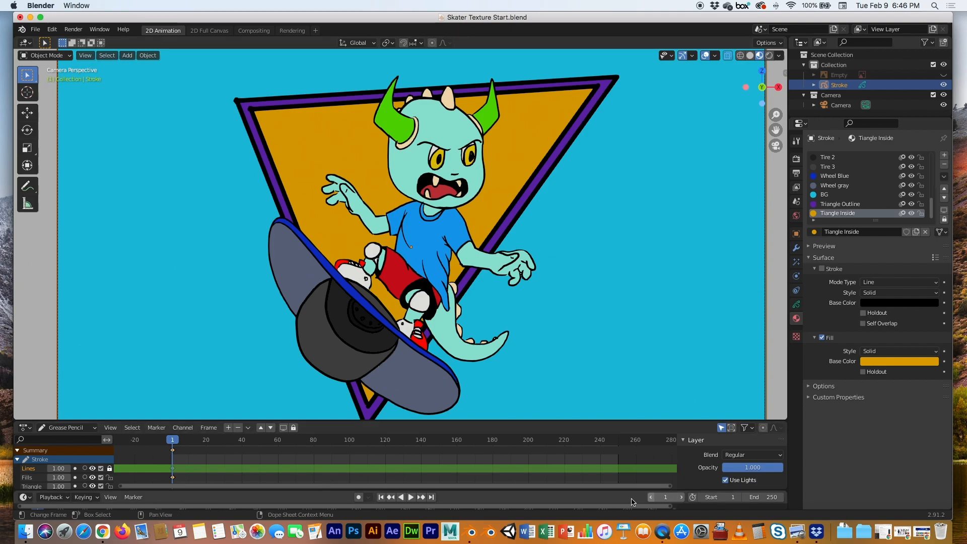
Switch to the browser and browse textures.com and a tinsel texture image search for texture sources
{"action": "left_click", "coordinate": [102, 527]}
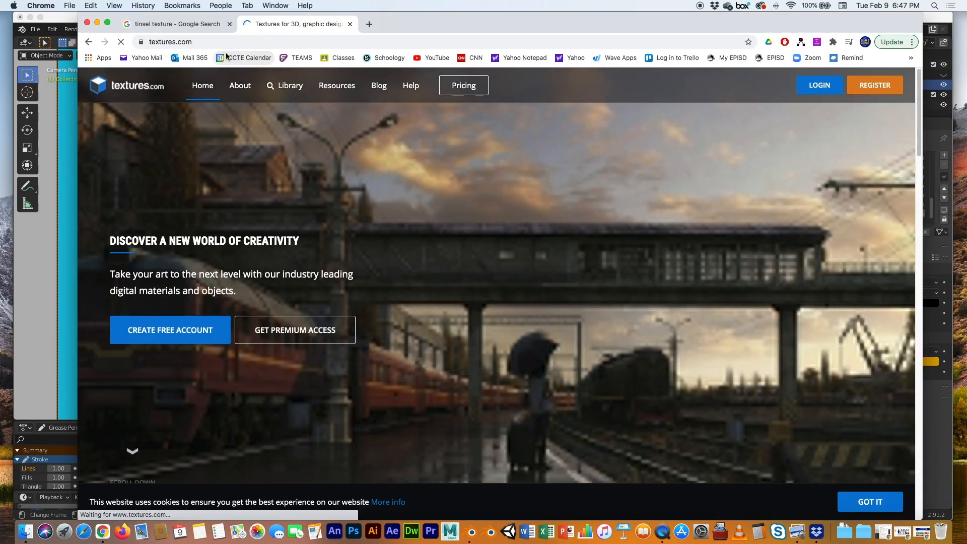
{"action": "scroll", "coordinate": [433, 192], "scroll_direction": "down", "scroll_amount": 10}
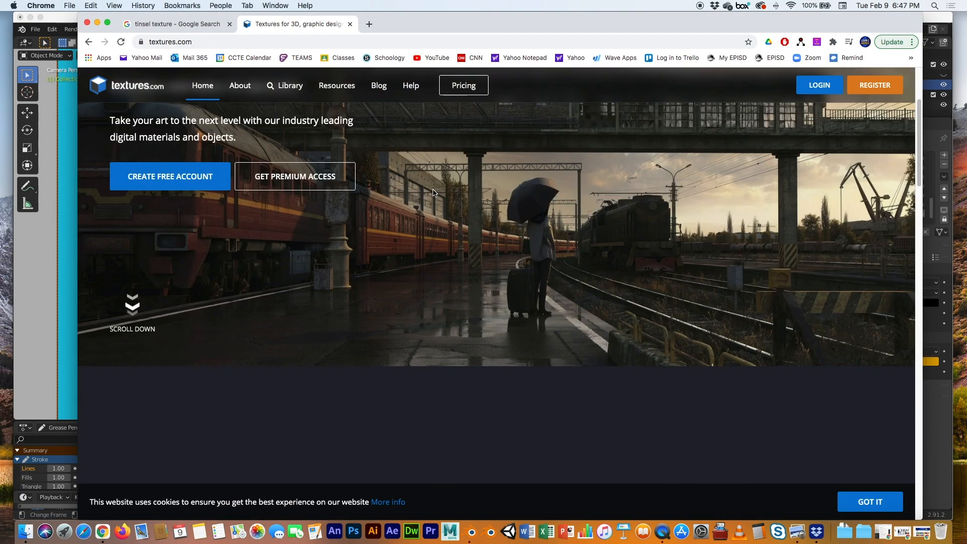
{"action": "scroll", "coordinate": [433, 210], "scroll_direction": "up", "scroll_amount": 10}
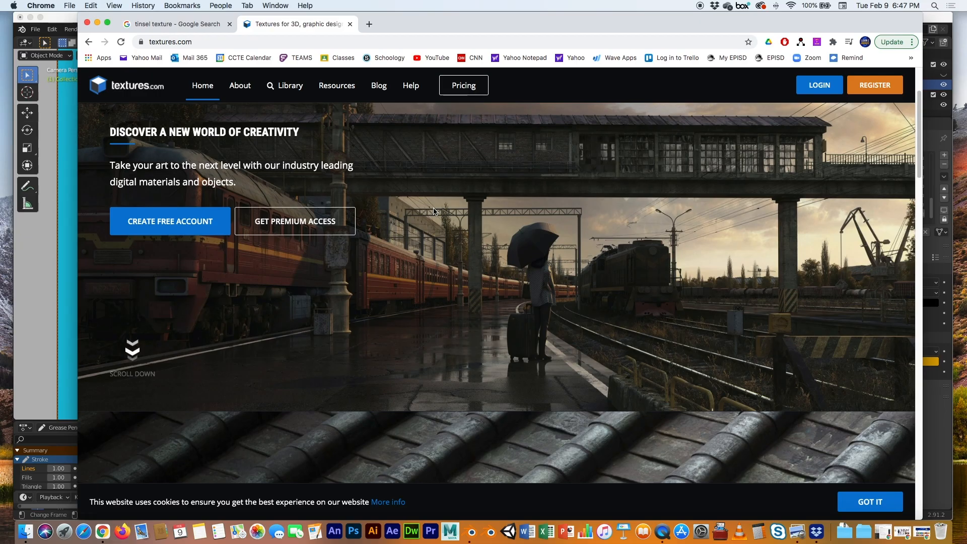
{"action": "left_click", "coordinate": [185, 25]}
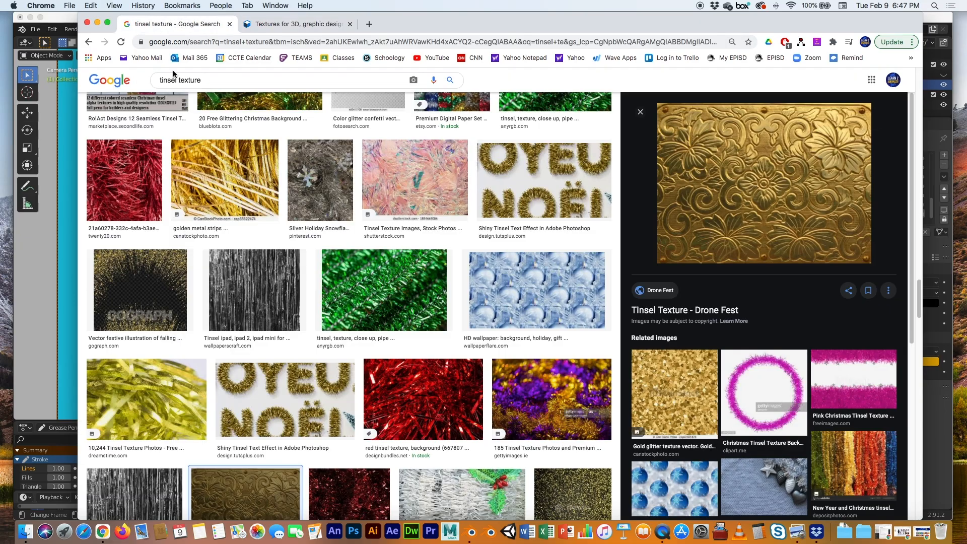
{"action": "scroll", "coordinate": [297, 188], "scroll_direction": "down", "scroll_amount": 10}
{"action": "scroll", "coordinate": [297, 187], "scroll_direction": "up", "scroll_amount": 7}
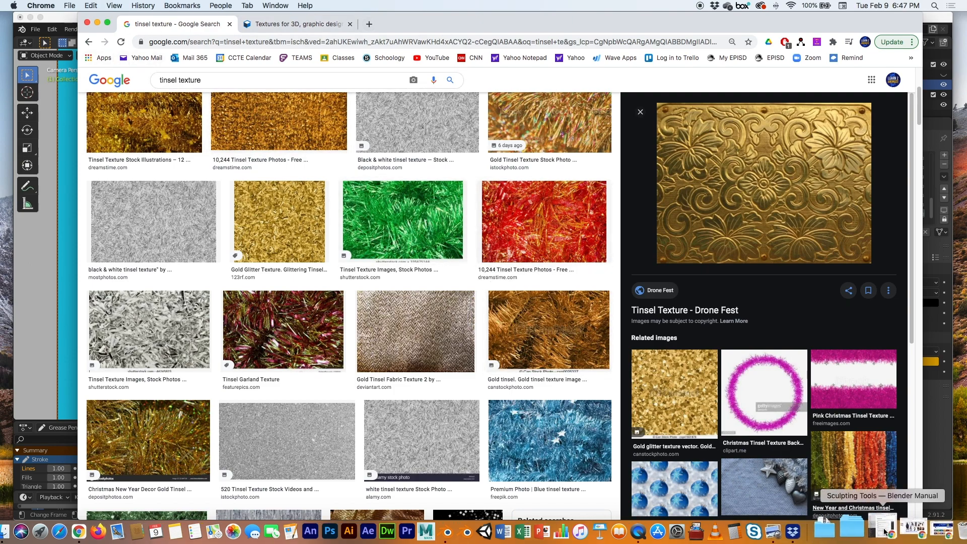
Review the texture images Scales, Shirt, Horns, Gold, Steele, Dots and Dried Dirt in Preview, then return to Blender
{"action": "left_click", "coordinate": [136, 532]}
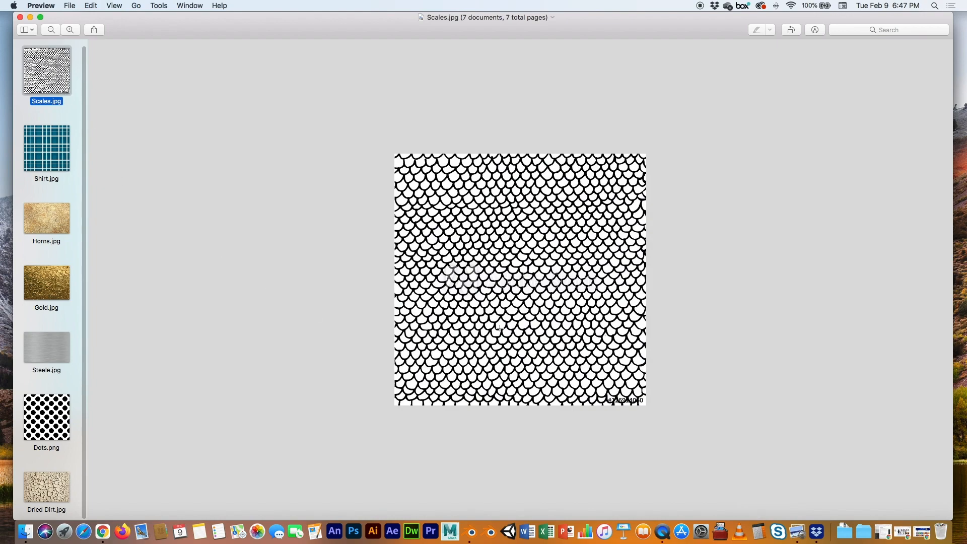
{"action": "left_click", "coordinate": [52, 156]}
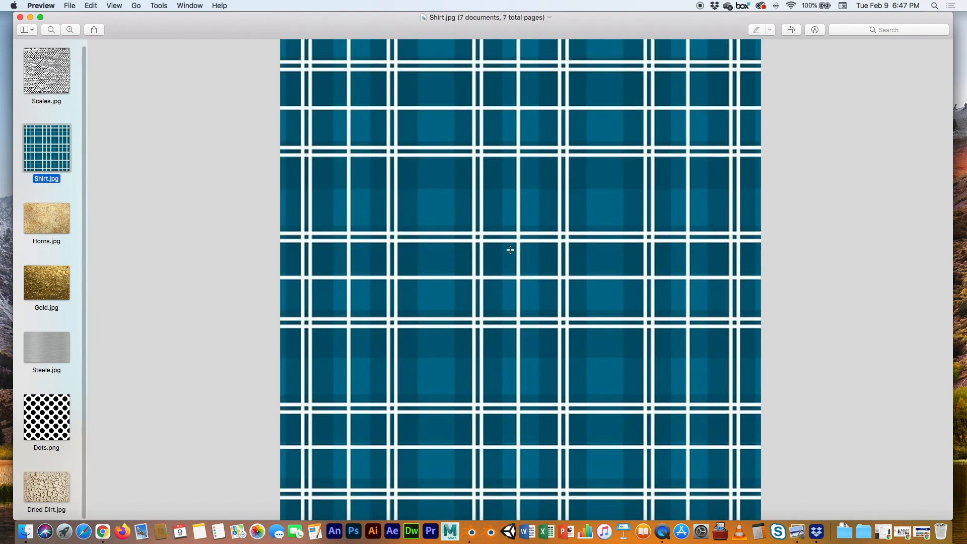
{"action": "left_click", "coordinate": [49, 216]}
{"action": "key", "text": "Up"}
{"action": "key", "text": "Down"}
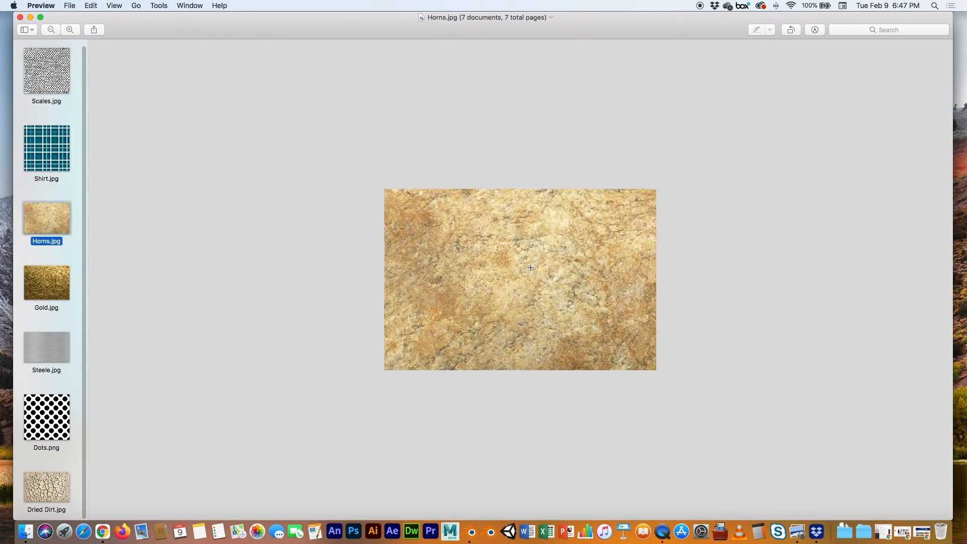
{"action": "left_click", "coordinate": [50, 287]}
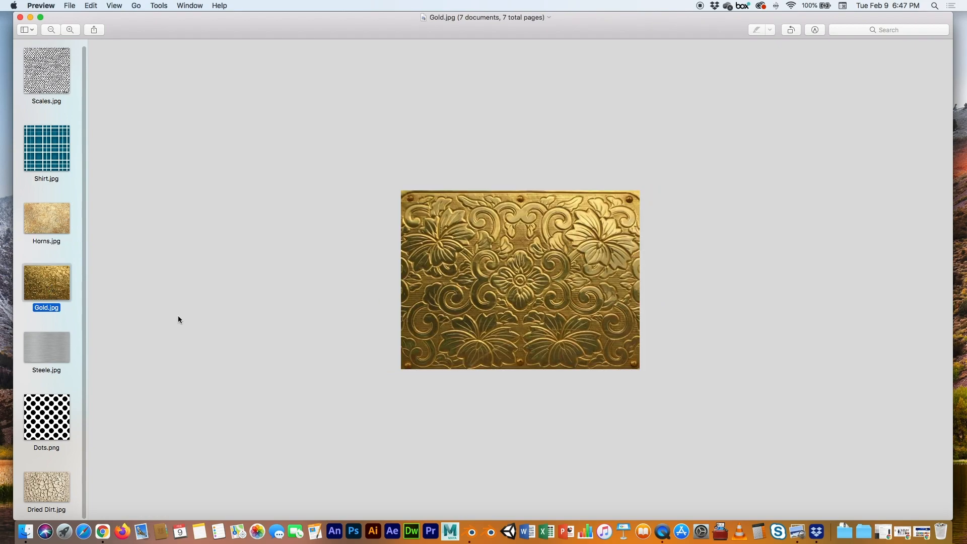
{"action": "left_click", "coordinate": [65, 346]}
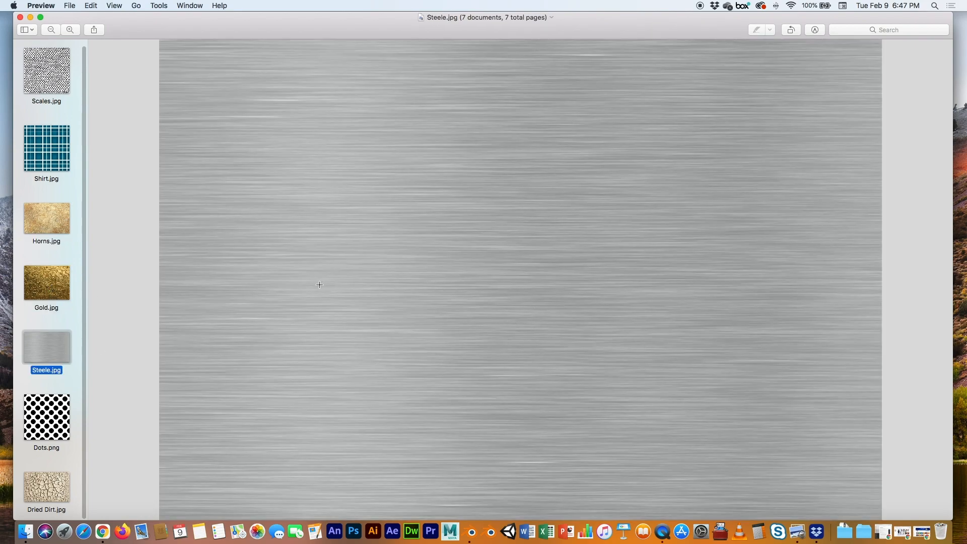
{"action": "left_click", "coordinate": [58, 413]}
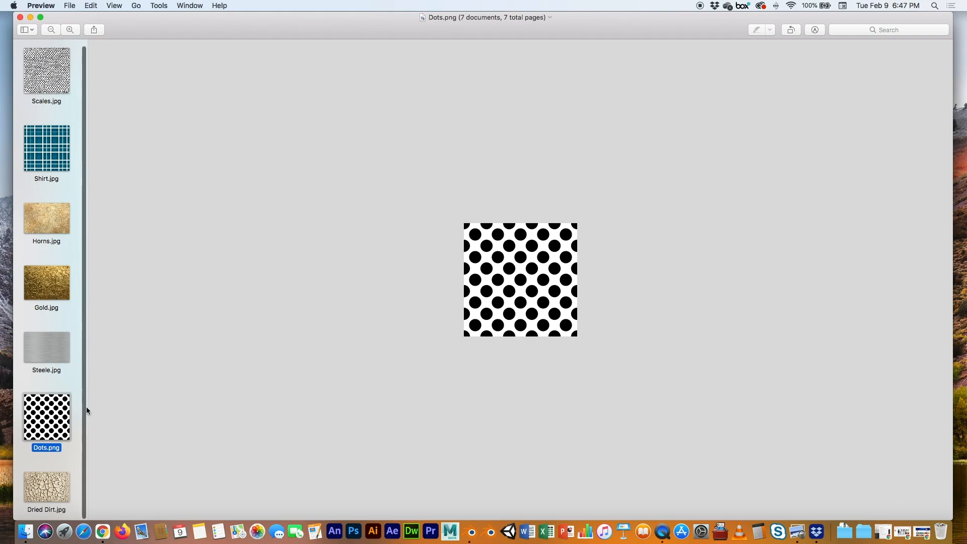
{"action": "left_click", "coordinate": [61, 481]}
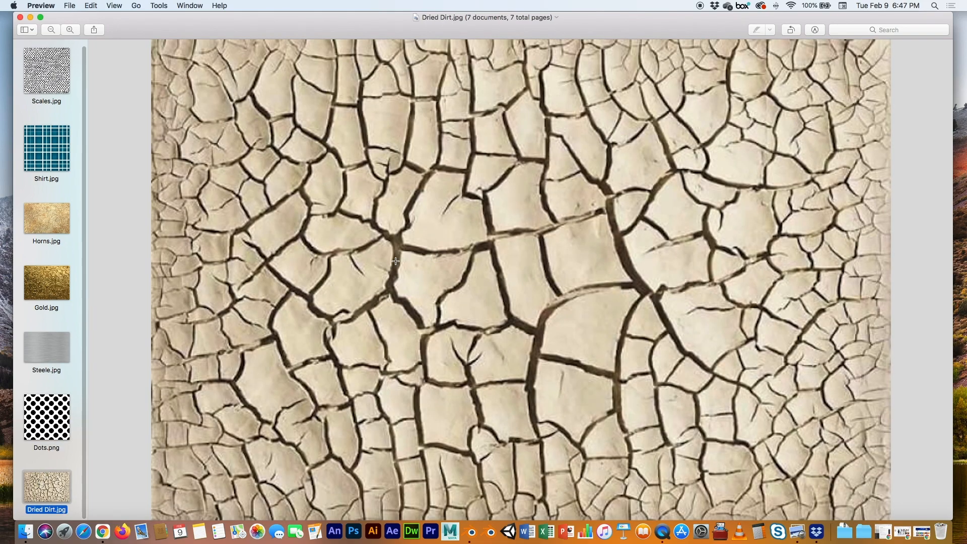
{"action": "left_click", "coordinate": [51, 29]}
{"action": "left_click", "coordinate": [51, 29]}
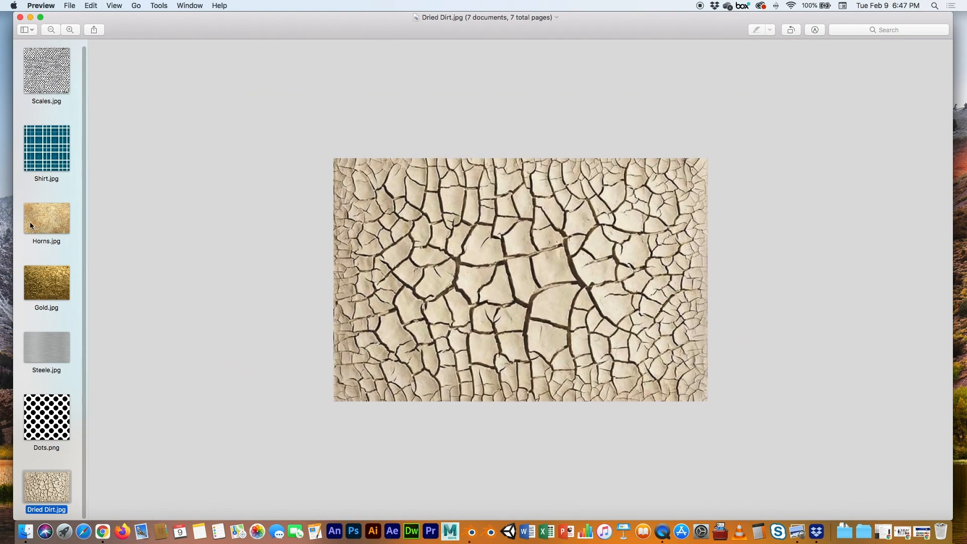
{"action": "left_click", "coordinate": [36, 399]}
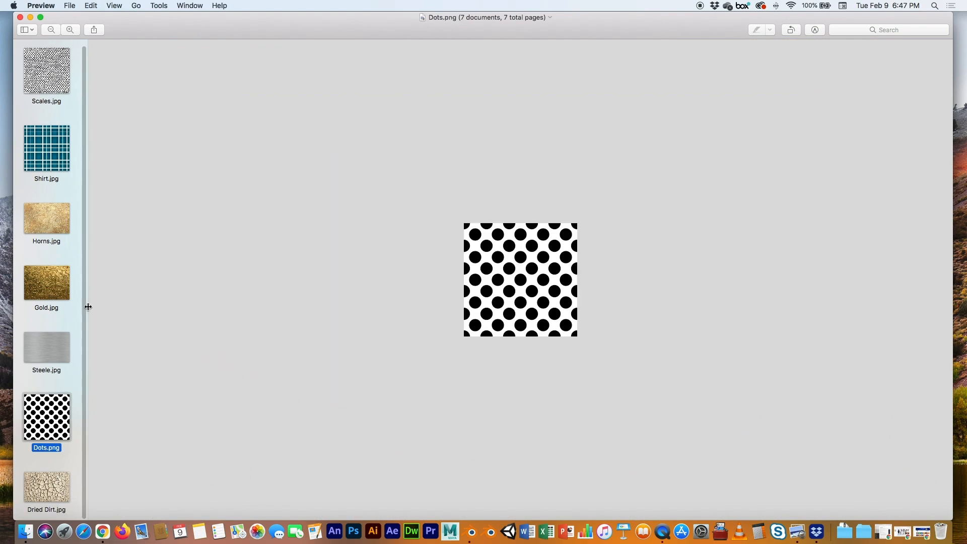
{"action": "left_click", "coordinate": [70, 29]}
{"action": "left_click", "coordinate": [70, 29]}
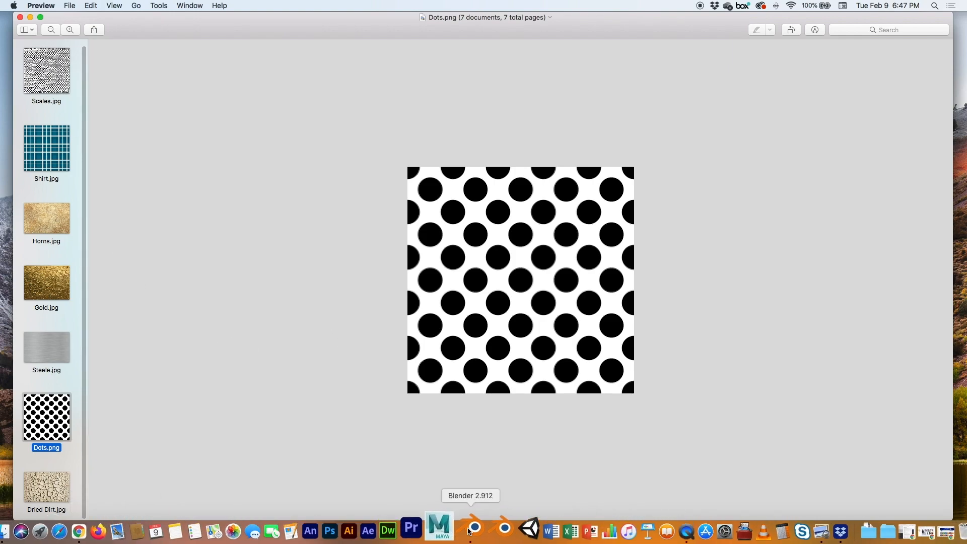
{"action": "left_click", "coordinate": [470, 530]}
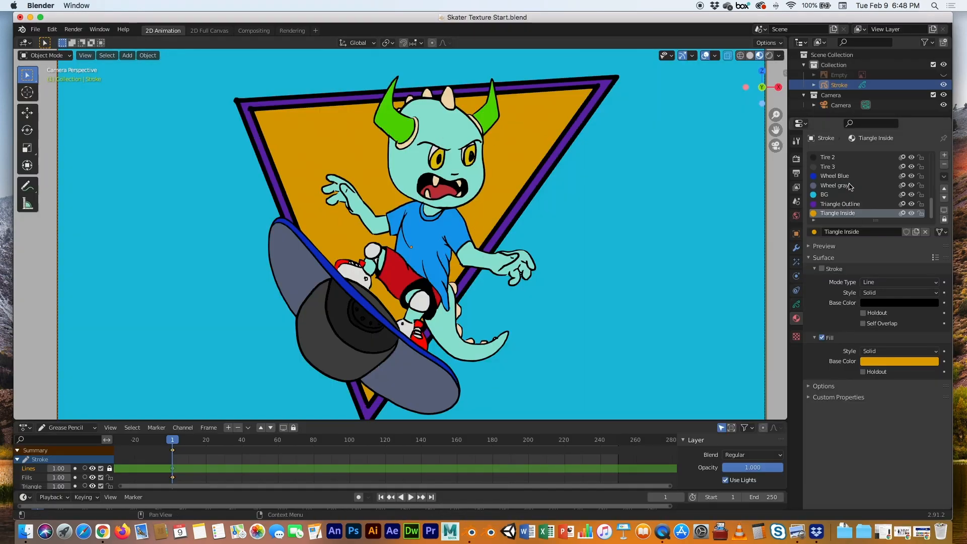
Select the skin material and switch its fill style to Texture
{"action": "scroll", "coordinate": [850, 193], "scroll_direction": "up", "scroll_amount": 3}
{"action": "scroll", "coordinate": [836, 214], "scroll_direction": "up", "scroll_amount": 3}
{"action": "scroll", "coordinate": [833, 199], "scroll_direction": "up", "scroll_amount": 2}
{"action": "scroll", "coordinate": [826, 181], "scroll_direction": "up", "scroll_amount": 5}
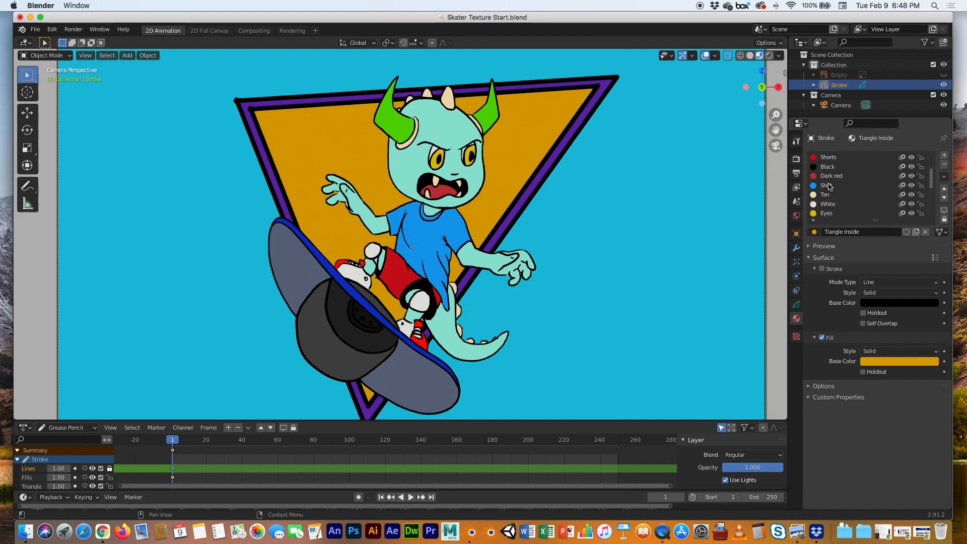
{"action": "left_click", "coordinate": [828, 177]}
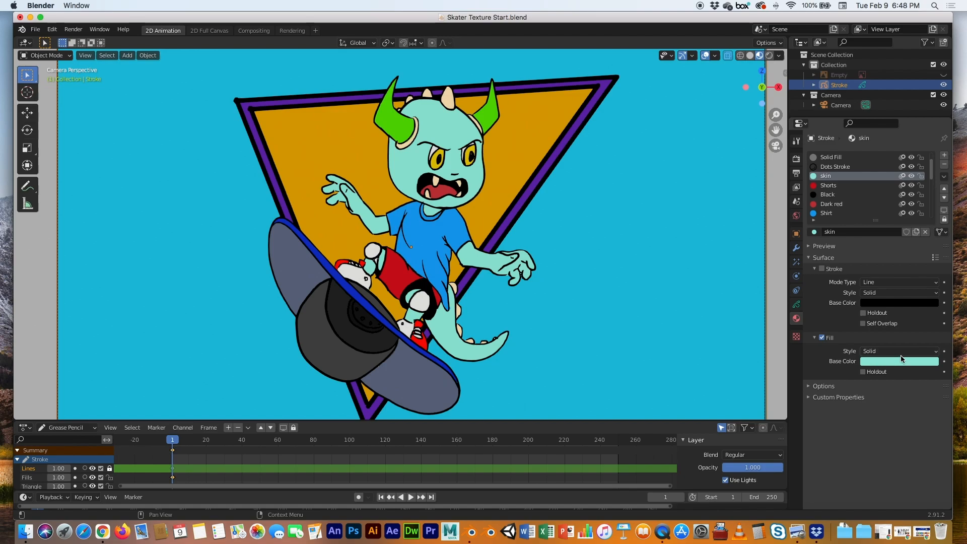
{"action": "left_click", "coordinate": [869, 352]}
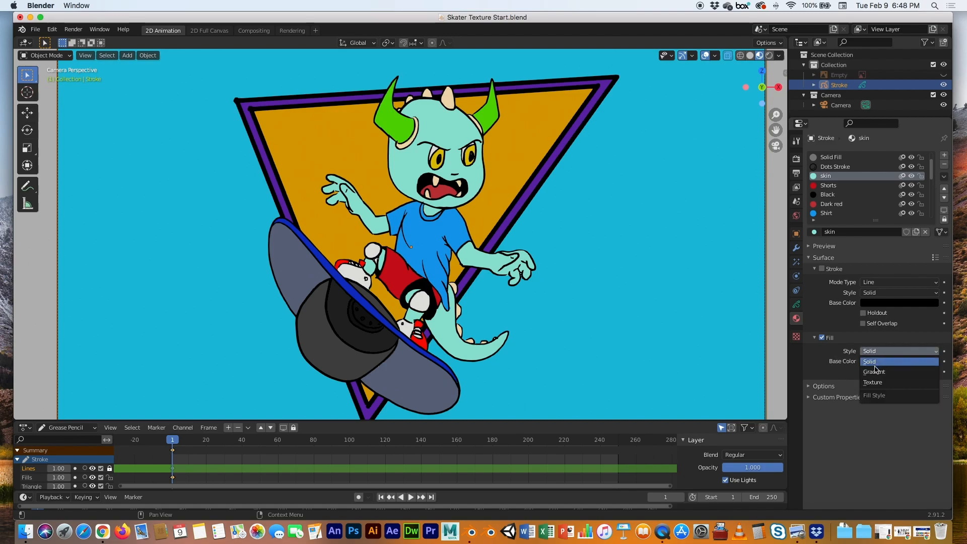
{"action": "left_click", "coordinate": [874, 383]}
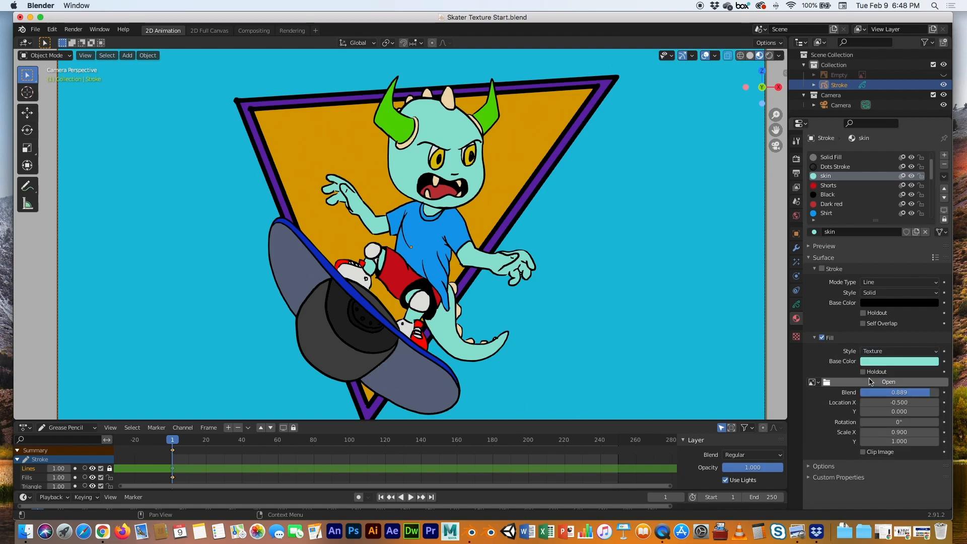
Load Scales.jpg as the skin material's fill texture image
{"action": "left_click", "coordinate": [827, 383]}
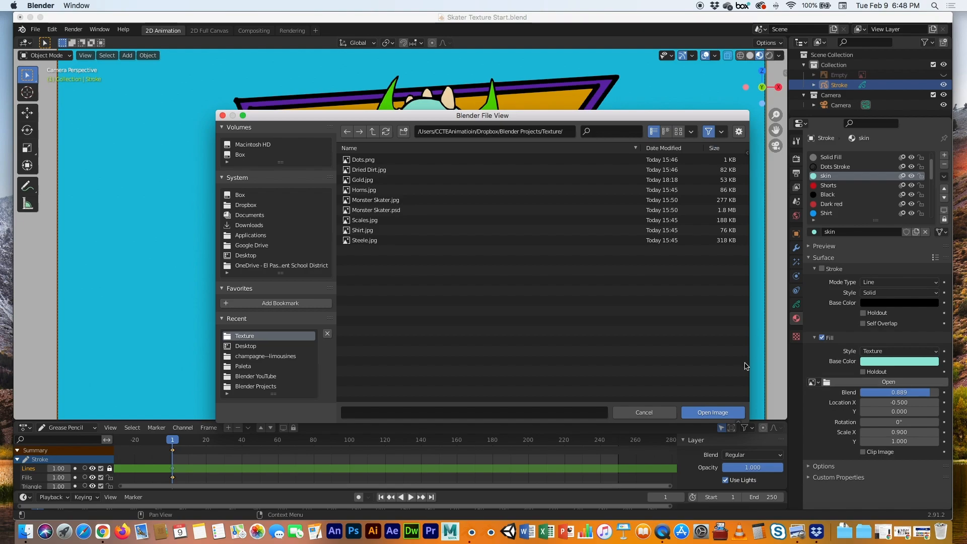
{"action": "left_click", "coordinate": [362, 222]}
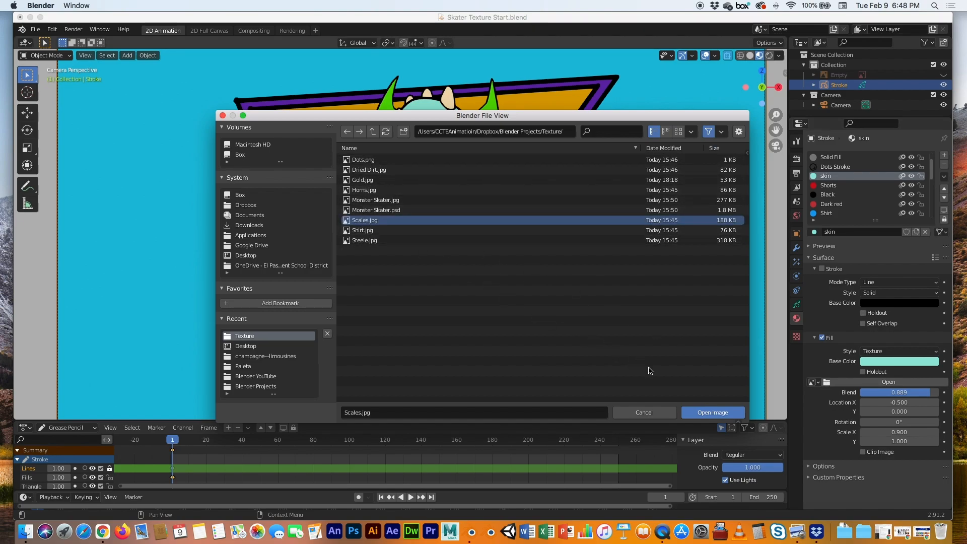
{"action": "left_click", "coordinate": [706, 412]}
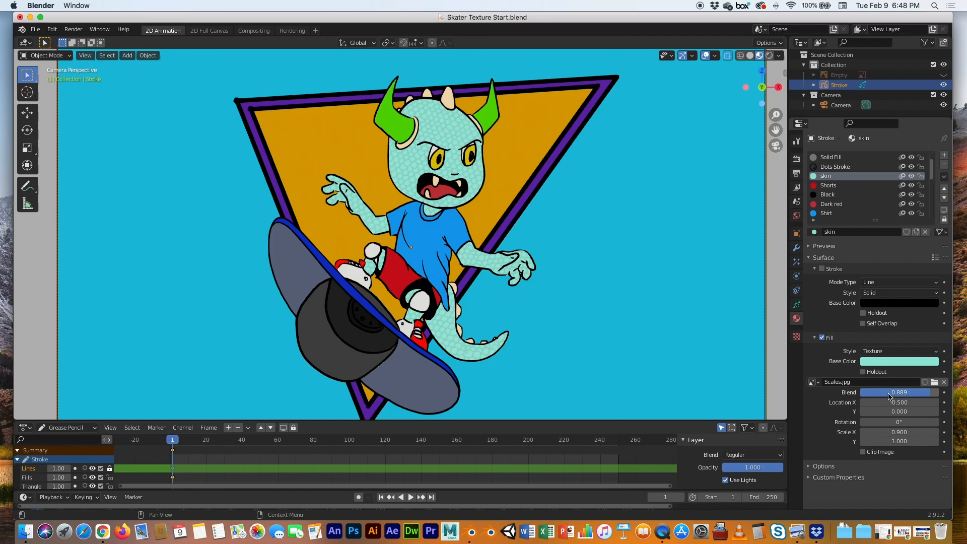
Adjust the skin texture's placement, setting Location X to 0.300 and Rotation to 2.6°
{"action": "scroll", "coordinate": [395, 161], "scroll_direction": "up", "scroll_amount": 5}
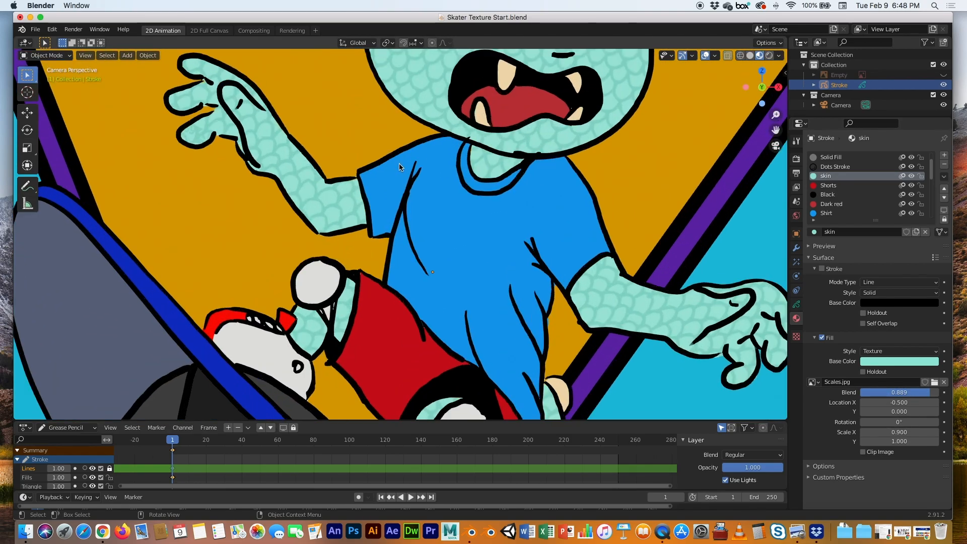
{"action": "middle_click_drag", "start_coordinate": [499, 143], "coordinate": [401, 392], "text": "shift"}
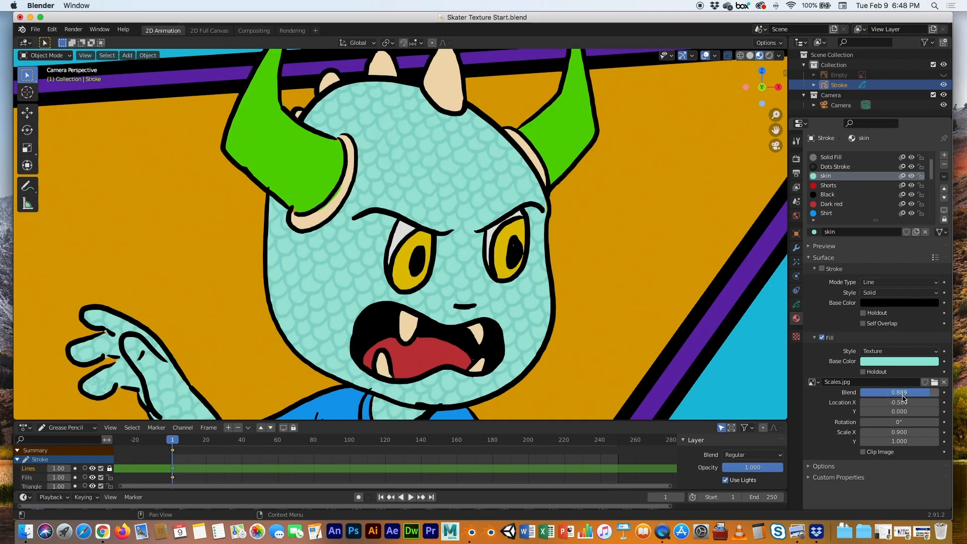
{"action": "left_click_drag", "start_coordinate": [904, 396], "coordinate": [859, 396]}
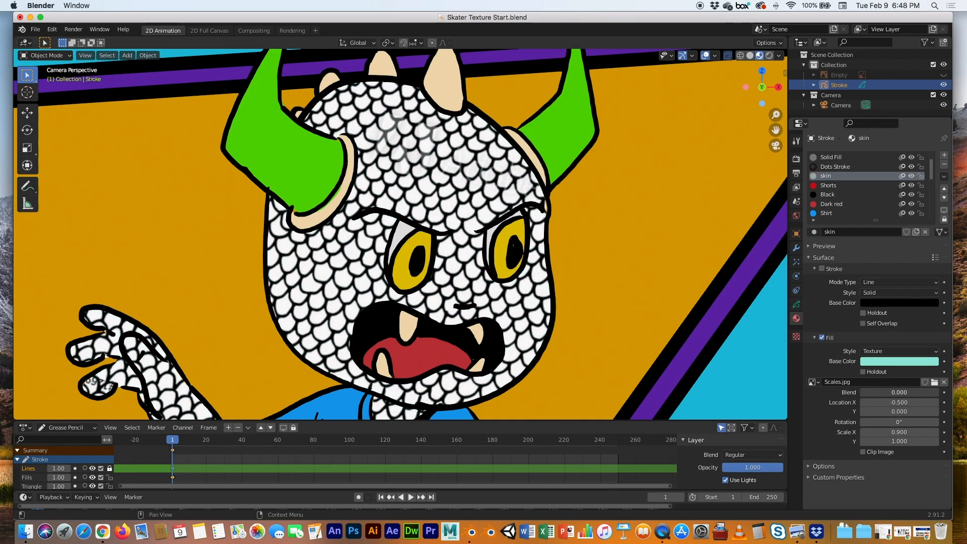
{"action": "left_click_drag", "start_coordinate": [862, 393], "coordinate": [935, 393]}
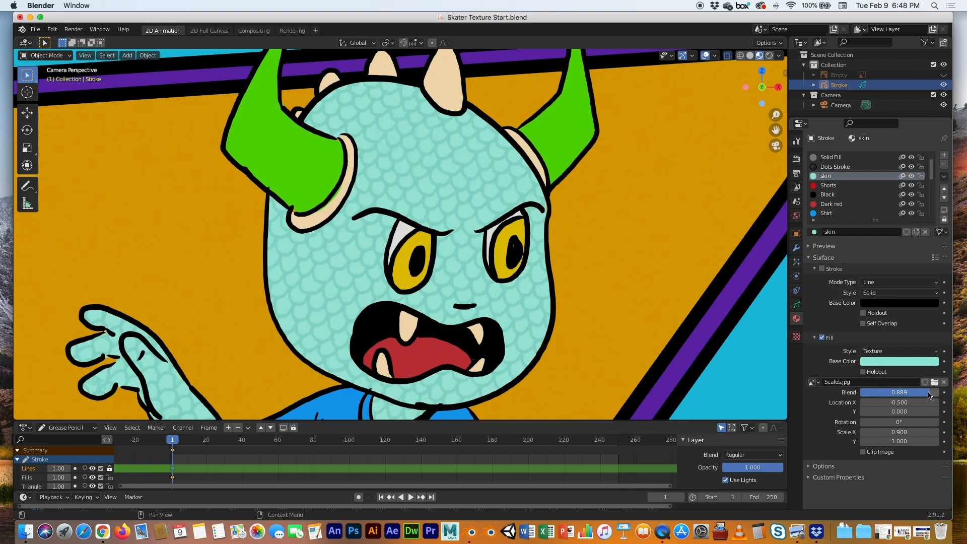
{"action": "left_click_drag", "start_coordinate": [893, 405], "coordinate": [859, 404]}
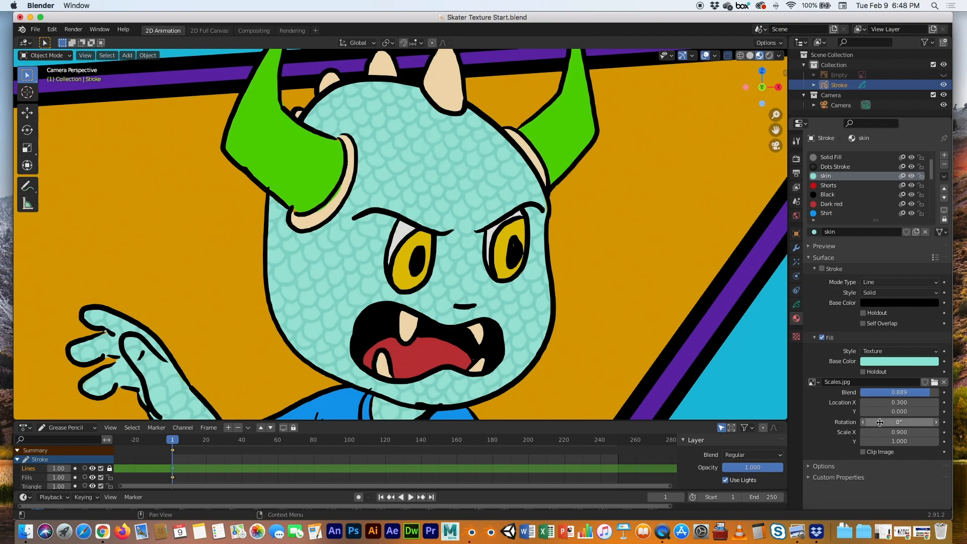
{"action": "left_click_drag", "start_coordinate": [880, 424], "coordinate": [891, 424]}
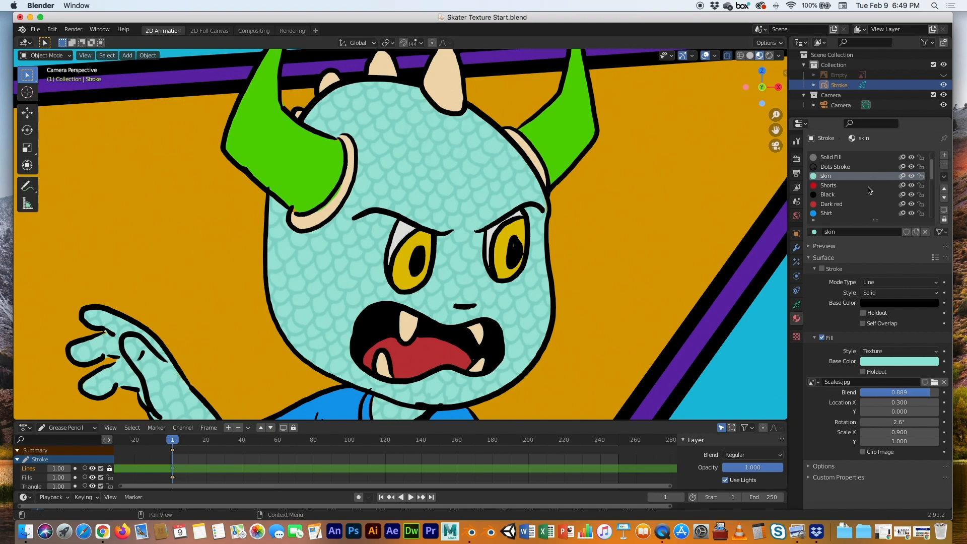
Select the Horns material and switch its fill style to Texture
{"action": "scroll", "coordinate": [868, 190], "scroll_direction": "down", "scroll_amount": 5}
{"action": "scroll", "coordinate": [851, 187], "scroll_direction": "down", "scroll_amount": 1}
{"action": "left_click", "coordinate": [827, 196]}
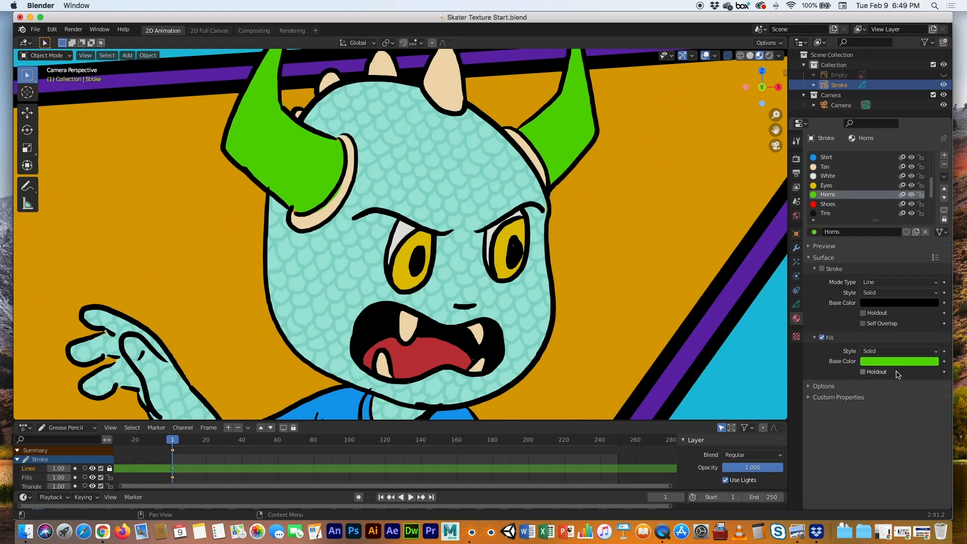
{"action": "left_click", "coordinate": [901, 353]}
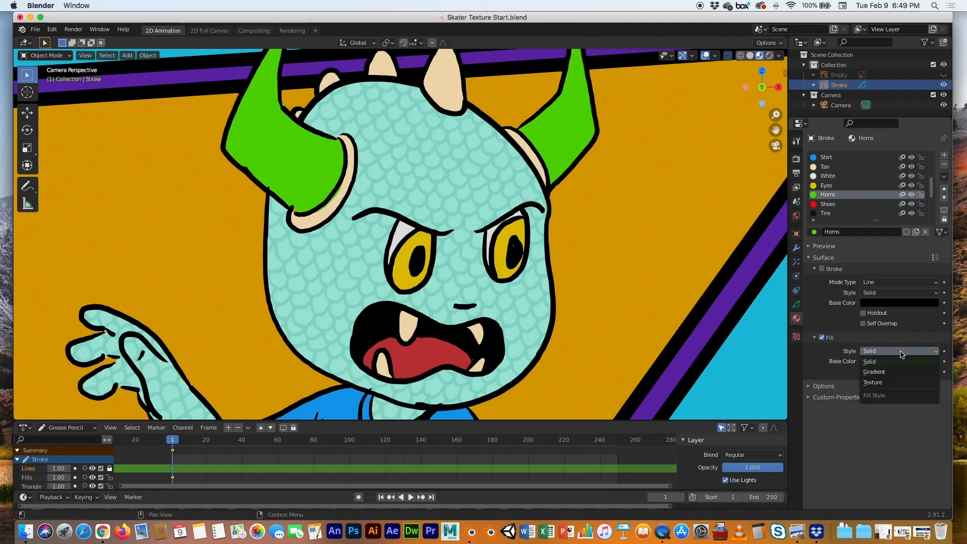
{"action": "left_click", "coordinate": [894, 377]}
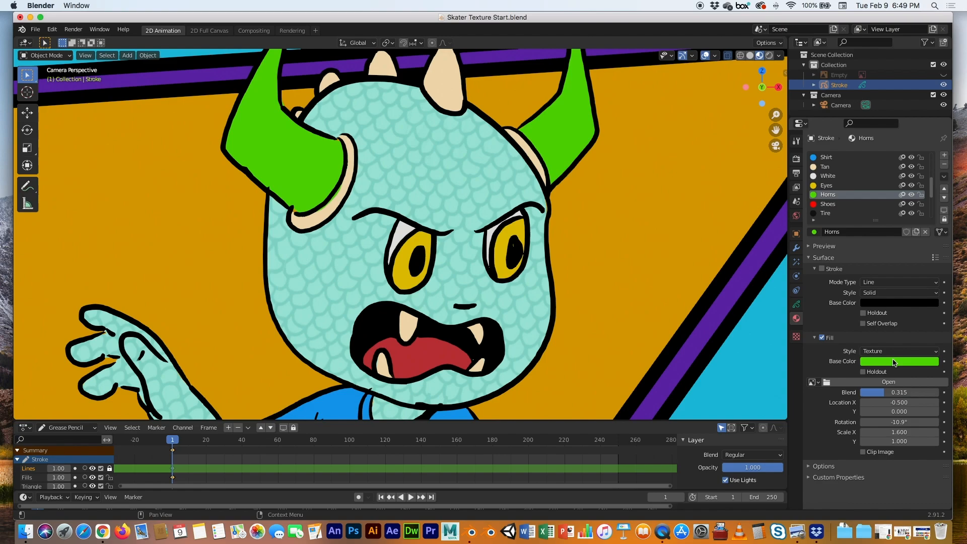
{"action": "left_click", "coordinate": [894, 361]}
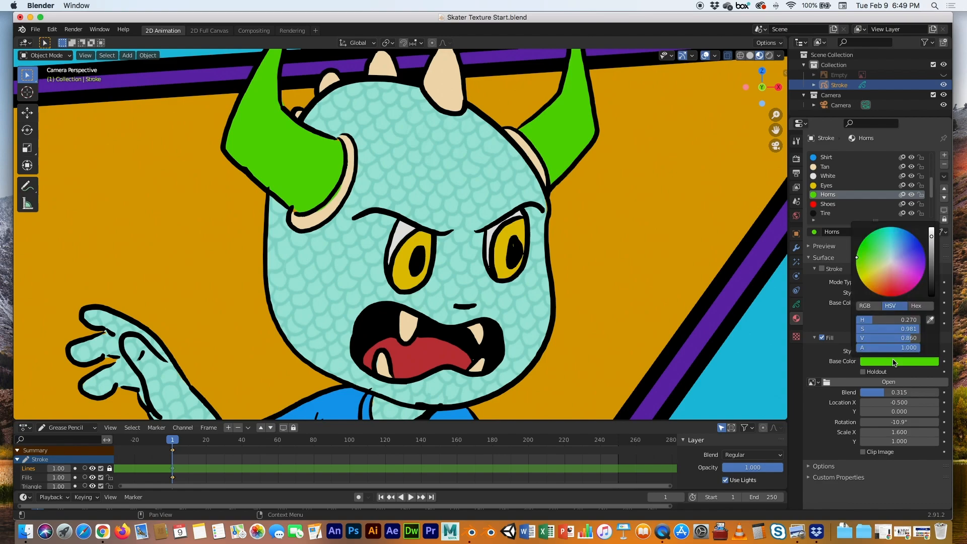
Load Horns.jpg as the Horns material's fill texture image
{"action": "left_click", "coordinate": [826, 383]}
{"action": "left_click", "coordinate": [371, 192]}
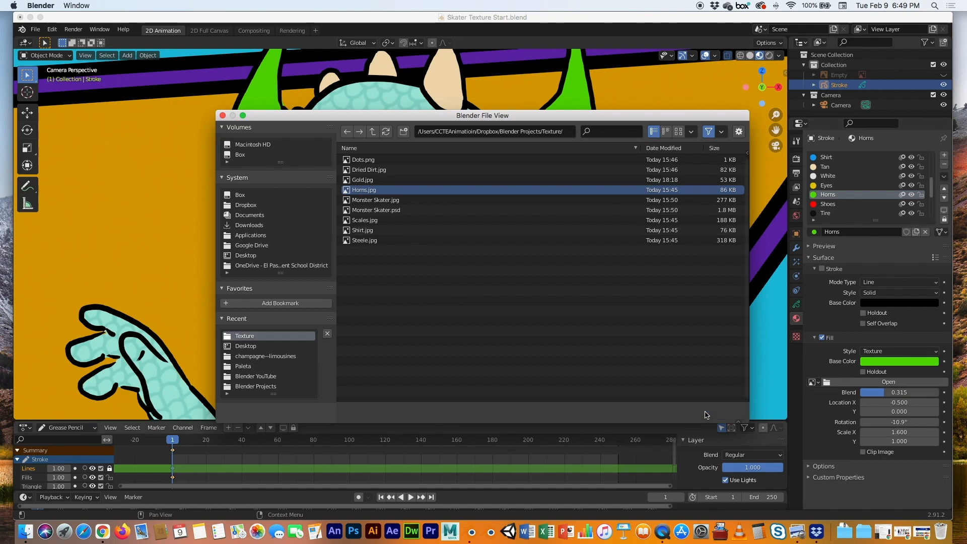
{"action": "left_click", "coordinate": [710, 413]}
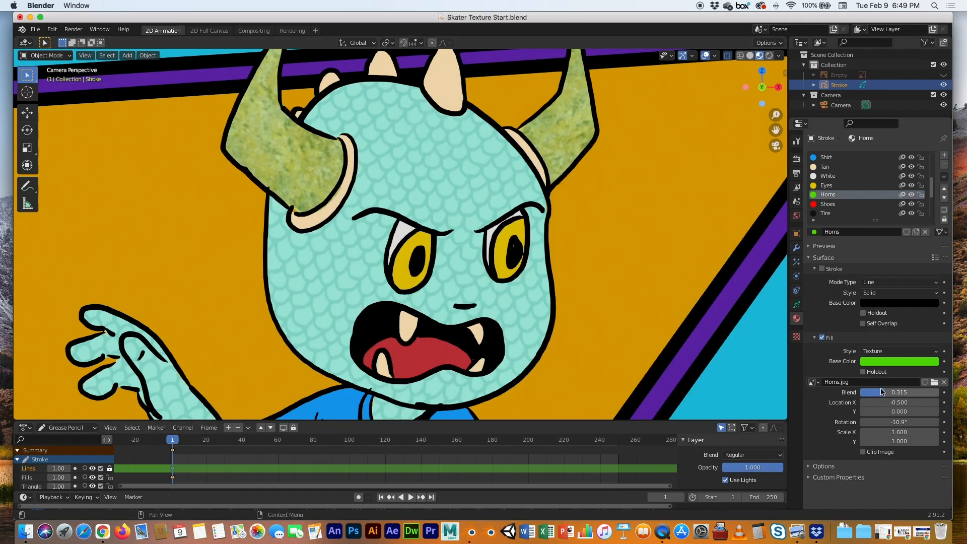
Set the Horns texture's Blend to 0.414
{"action": "mouse_move", "coordinate": [884, 396]}
{"action": "left_mouse_down"}
{"action": "mouse_move", "coordinate": [940, 396]}
{"action": "mouse_move", "coordinate": [860, 392]}
{"action": "mouse_move", "coordinate": [893, 392]}
{"action": "left_mouse_up"}
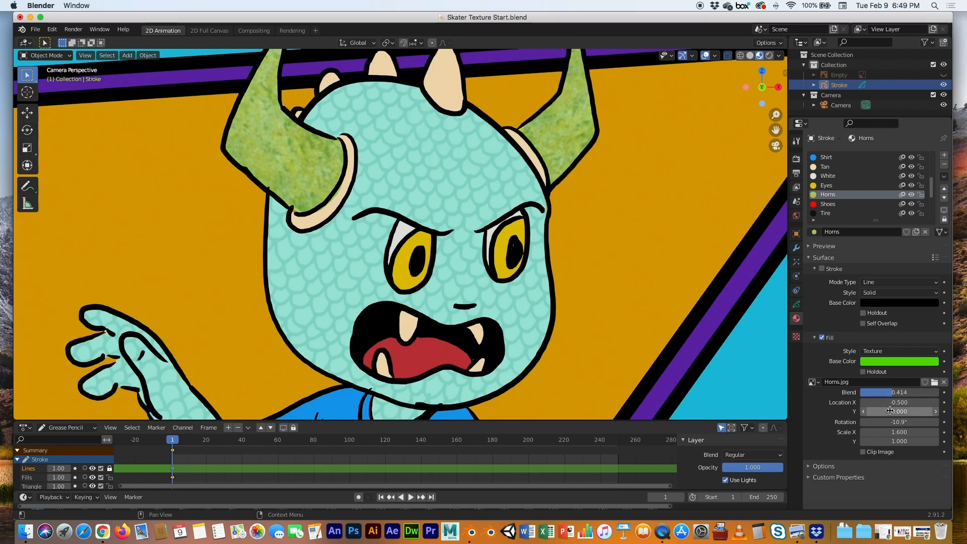
{"action": "scroll", "coordinate": [426, 238], "scroll_direction": "down", "scroll_amount": 3}
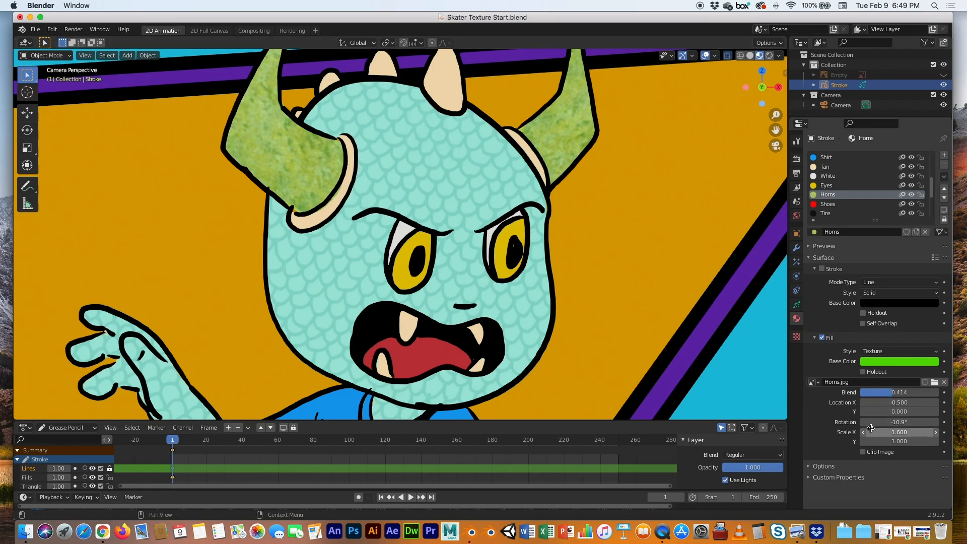
{"action": "scroll", "coordinate": [552, 273], "scroll_direction": "down", "scroll_amount": 4}
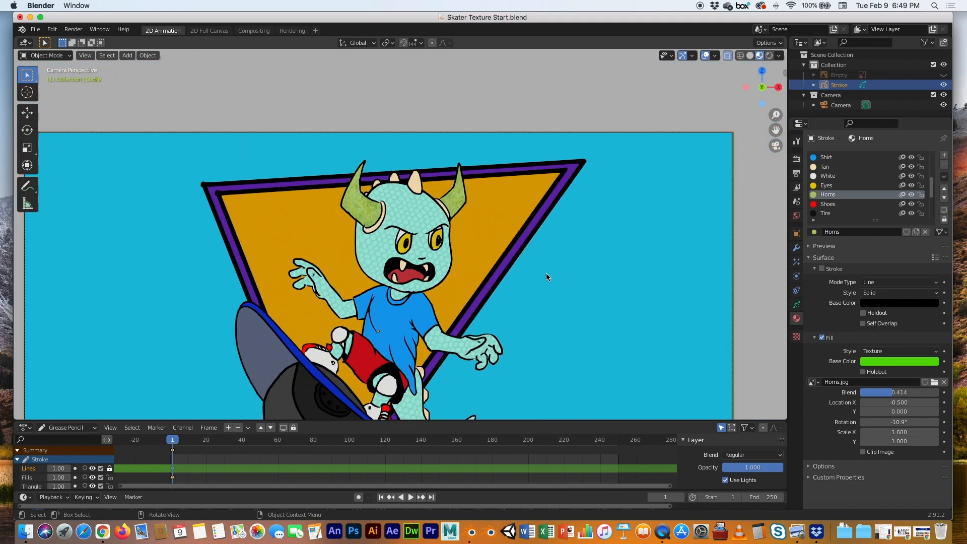
Switch the Shirt material's fill style to Texture and load Shirt.jpg as its image
{"action": "left_click", "coordinate": [826, 158]}
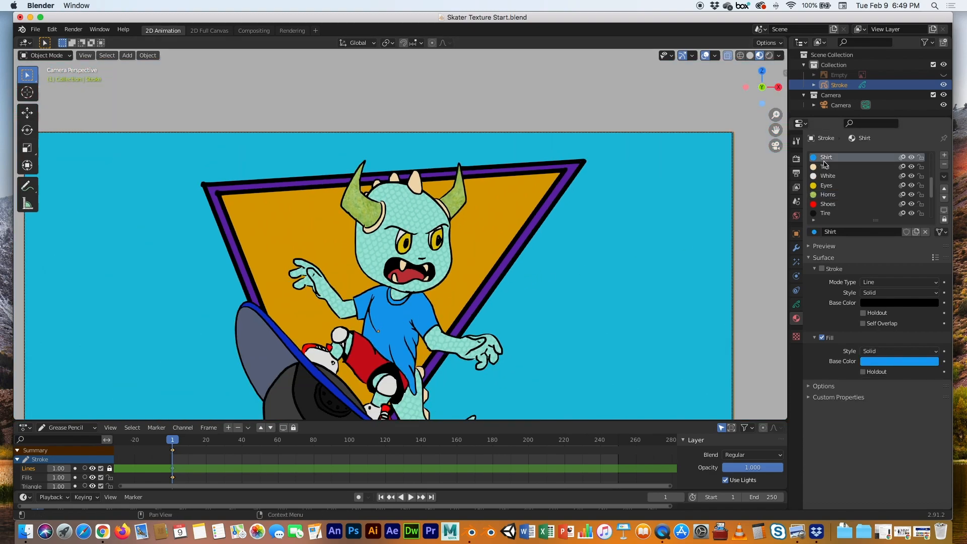
{"action": "left_click", "coordinate": [871, 352]}
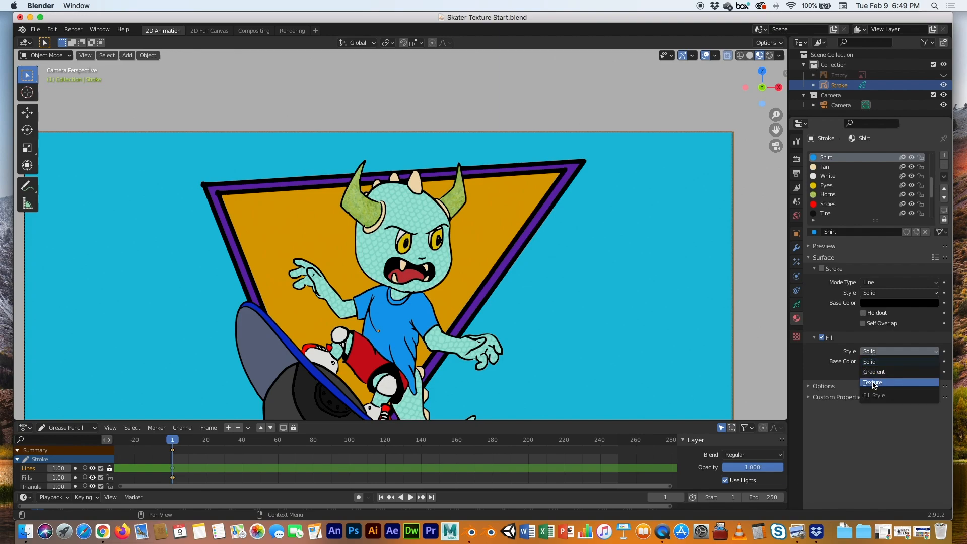
{"action": "left_click", "coordinate": [873, 382]}
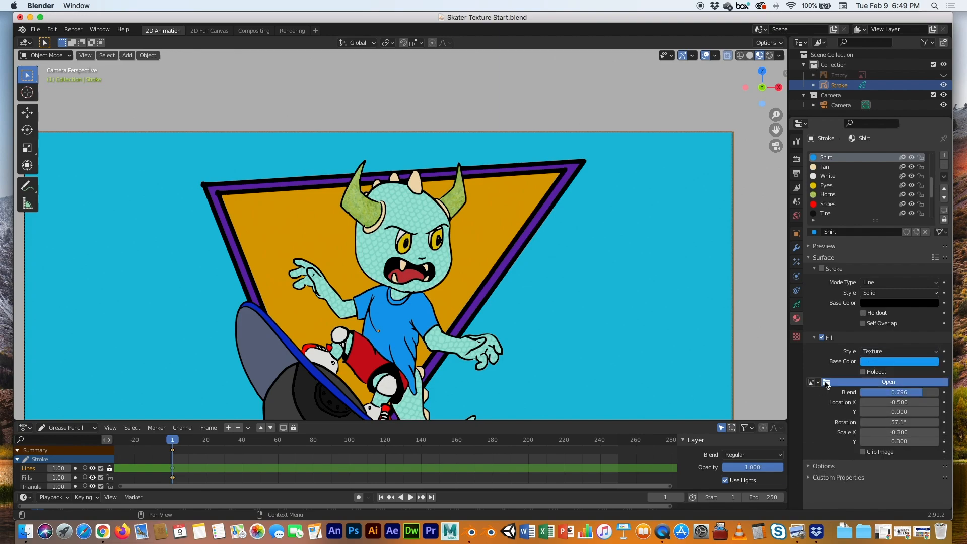
{"action": "left_click", "coordinate": [824, 382]}
{"action": "left_click", "coordinate": [362, 230]}
{"action": "left_click", "coordinate": [713, 412]}
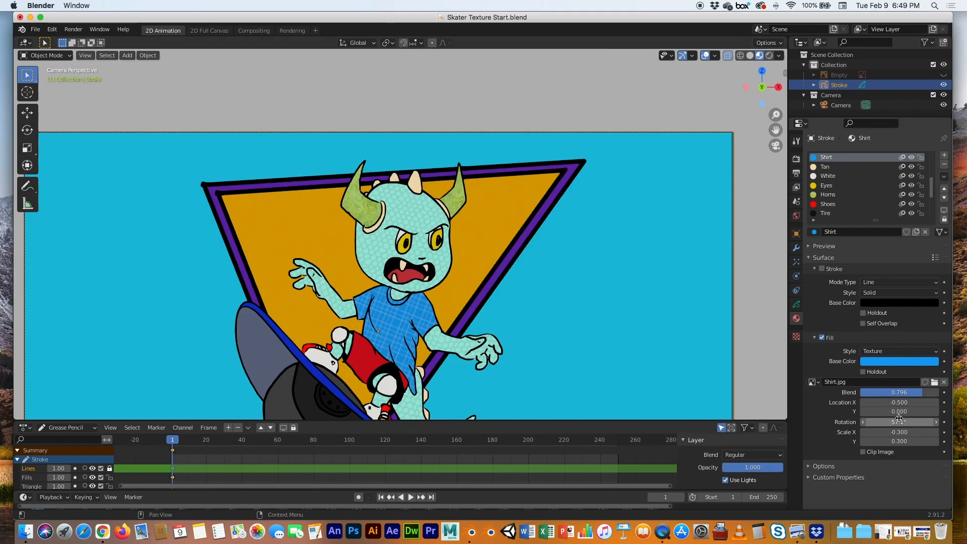
Set the shirt texture's Location X to 0 and Rotation to 58.6°
{"action": "left_click_drag", "start_coordinate": [896, 422], "coordinate": [900, 402]}
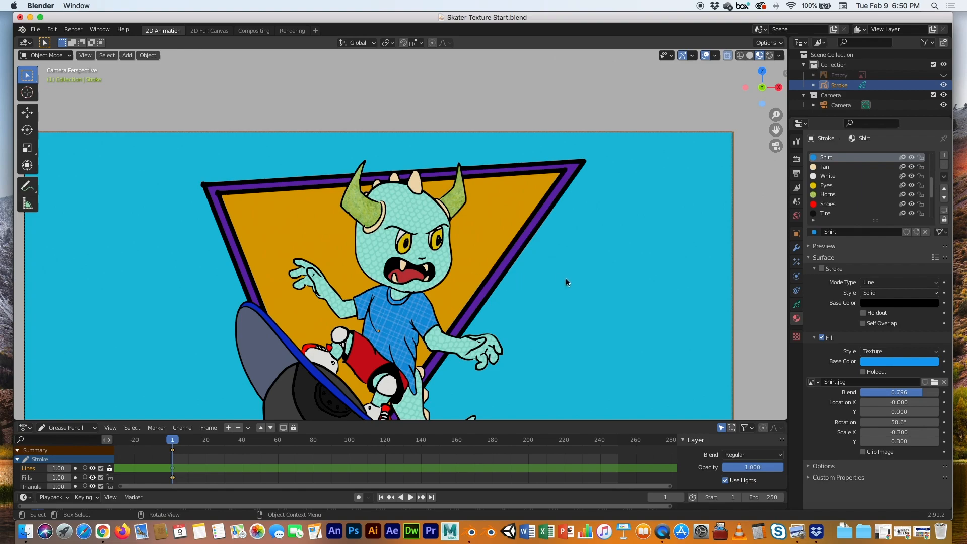
{"action": "scroll", "coordinate": [565, 281], "scroll_direction": "down", "scroll_amount": 3}
{"action": "scroll", "coordinate": [562, 285], "scroll_direction": "up", "scroll_amount": 2}
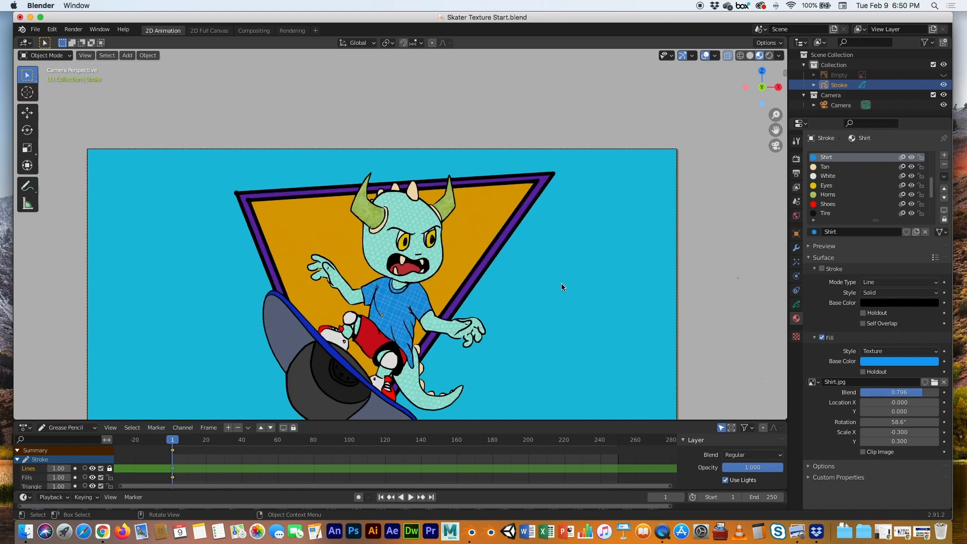
{"action": "middle_click_drag", "start_coordinate": [560, 304], "coordinate": [583, 226], "text": "shift"}
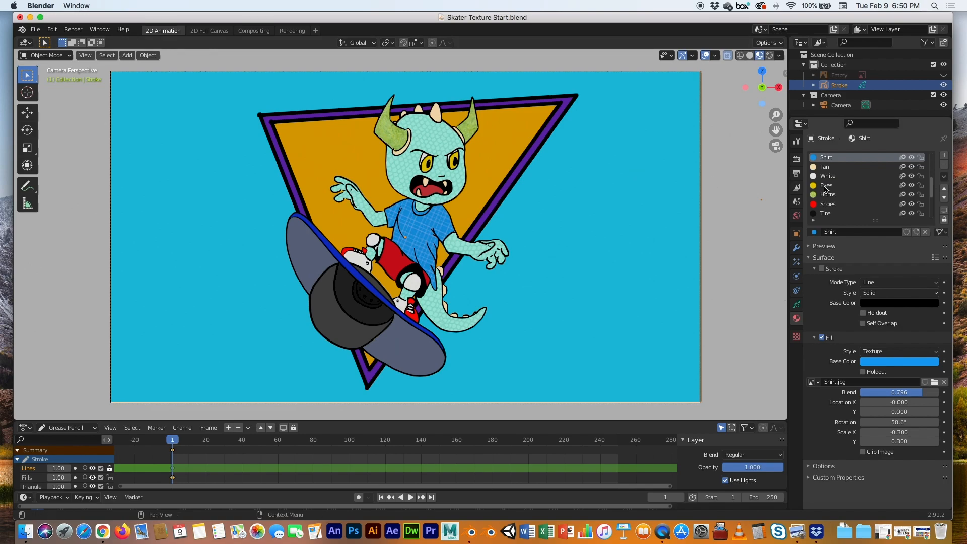
Select the BG material and switch its fill style to Gradient
{"action": "left_click", "coordinate": [716, 157]}
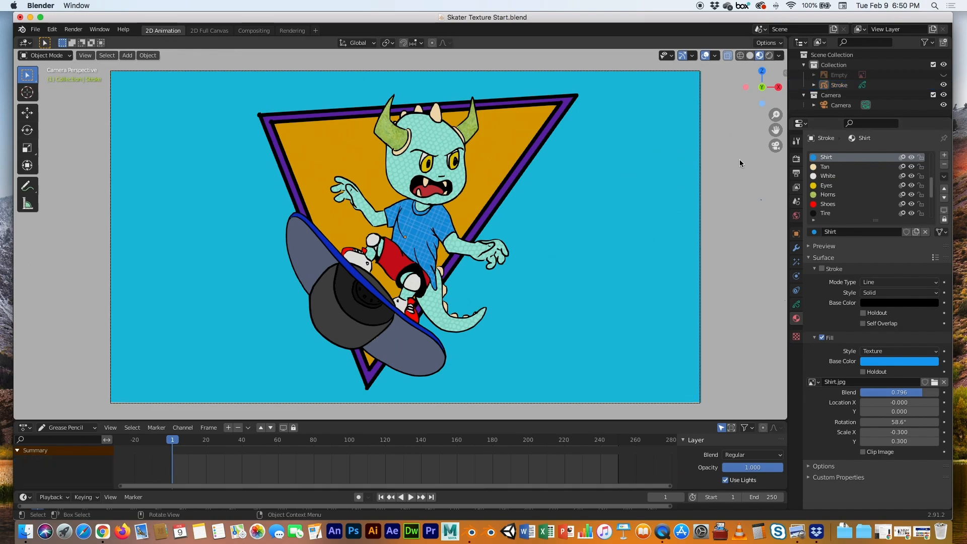
{"action": "scroll", "coordinate": [819, 191], "scroll_direction": "down", "scroll_amount": 7}
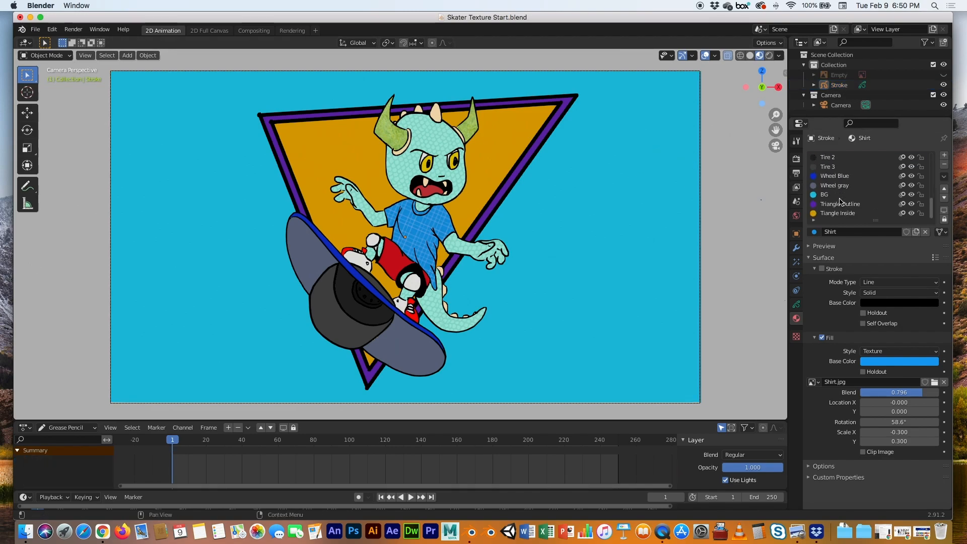
{"action": "left_click", "coordinate": [824, 195]}
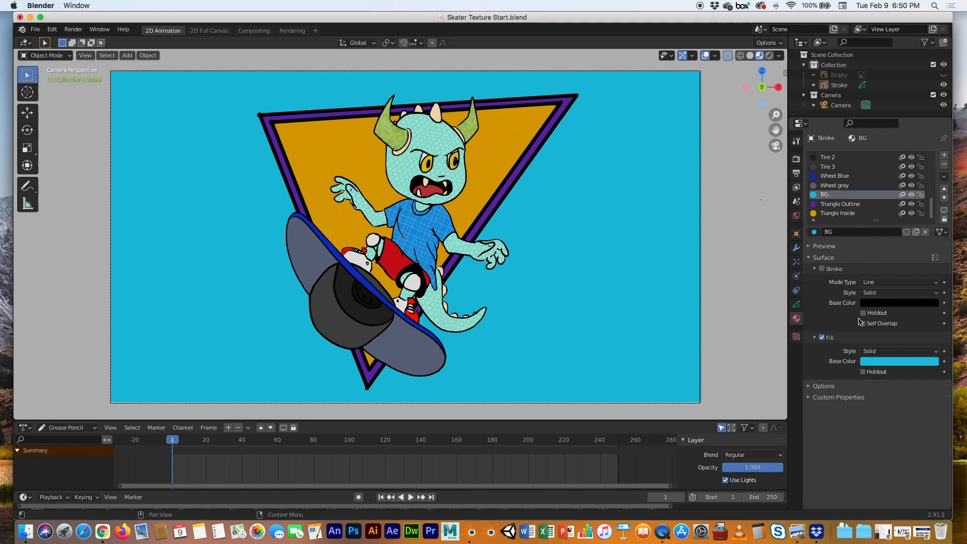
{"action": "left_click", "coordinate": [880, 353]}
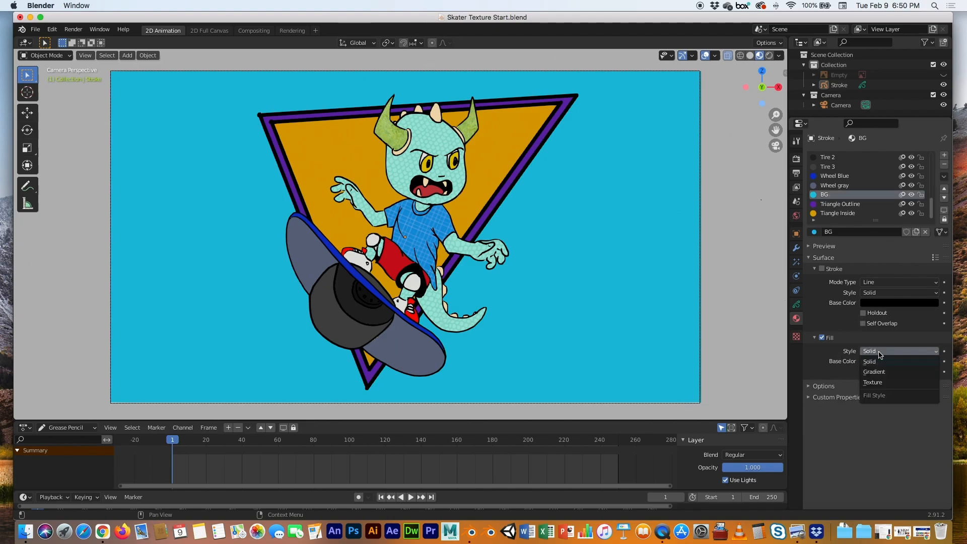
{"action": "left_click", "coordinate": [879, 372]}
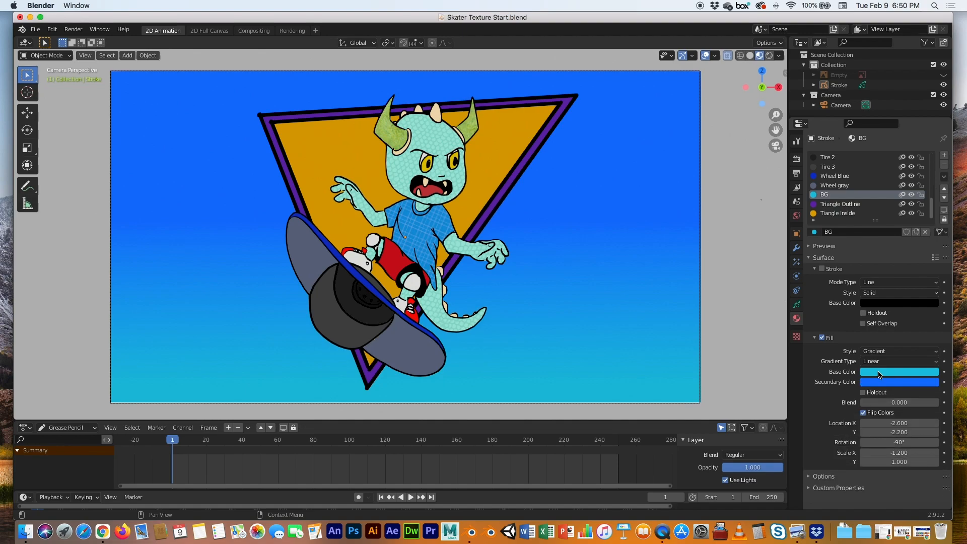
Pick a pale, nearly white base color for the BG gradient
{"action": "left_click", "coordinate": [871, 374]}
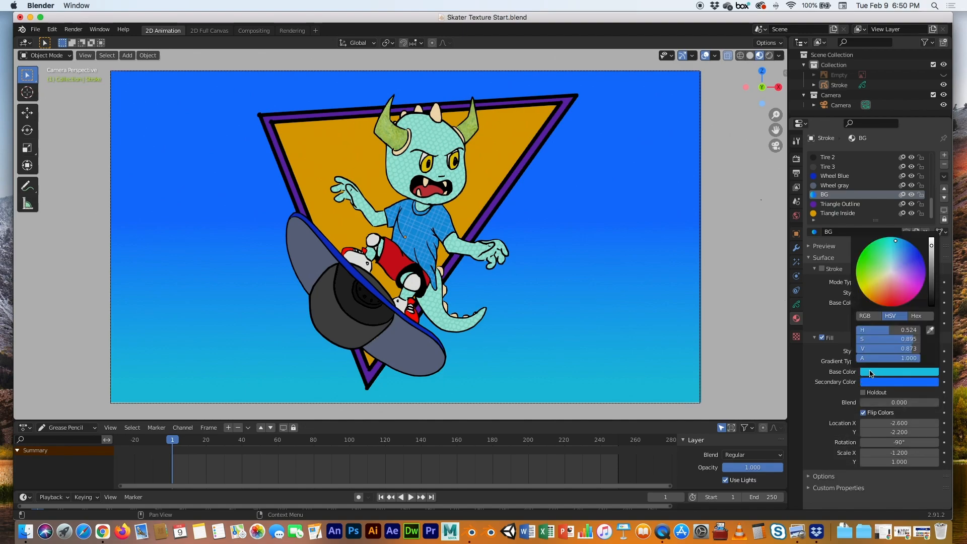
{"action": "left_click", "coordinate": [892, 270]}
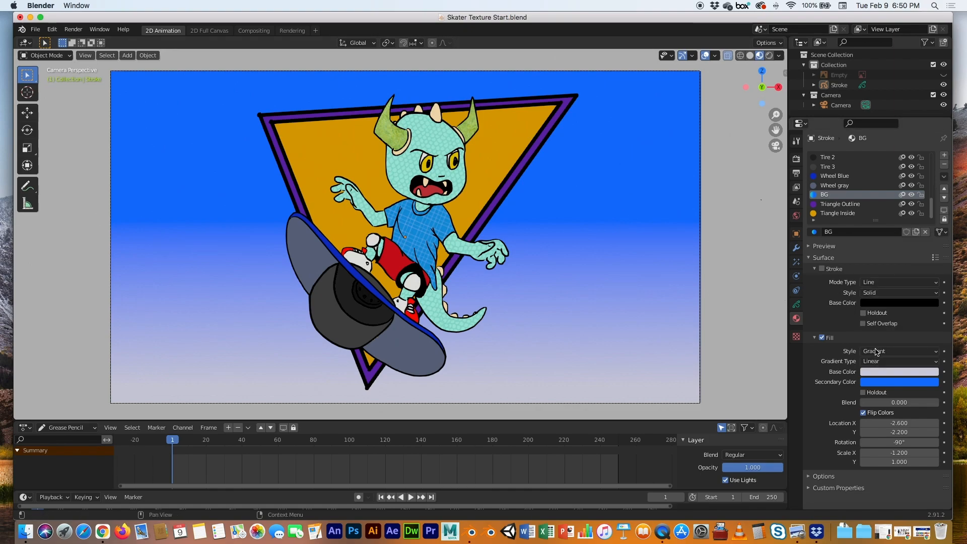
Set the BG gradient's base color to red
{"action": "left_click", "coordinate": [886, 372]}
{"action": "left_click", "coordinate": [915, 252]}
{"action": "left_click_drag", "start_coordinate": [915, 252], "coordinate": [895, 307]}
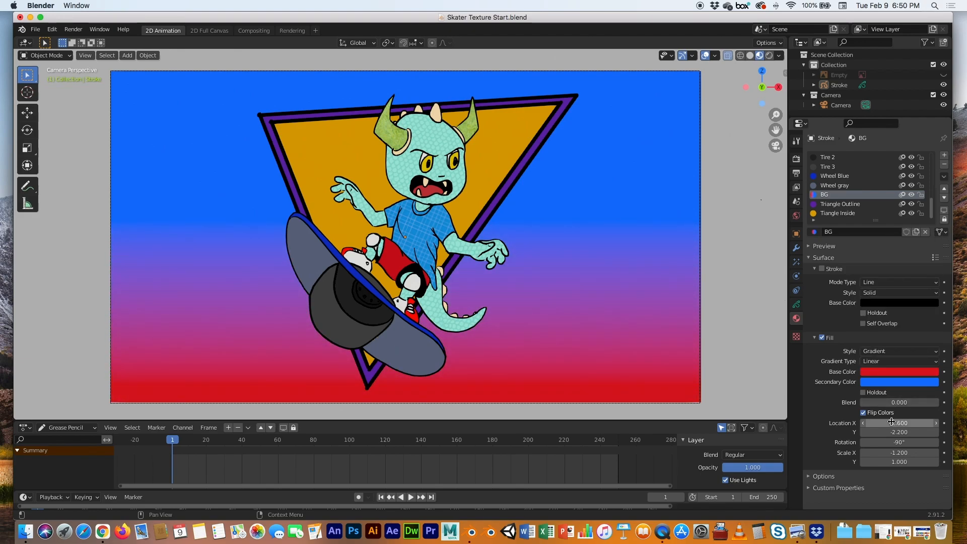
Try rotating the gradient to -146° and undo the rotation
{"action": "left_click_drag", "start_coordinate": [887, 445], "coordinate": [726, 445]}
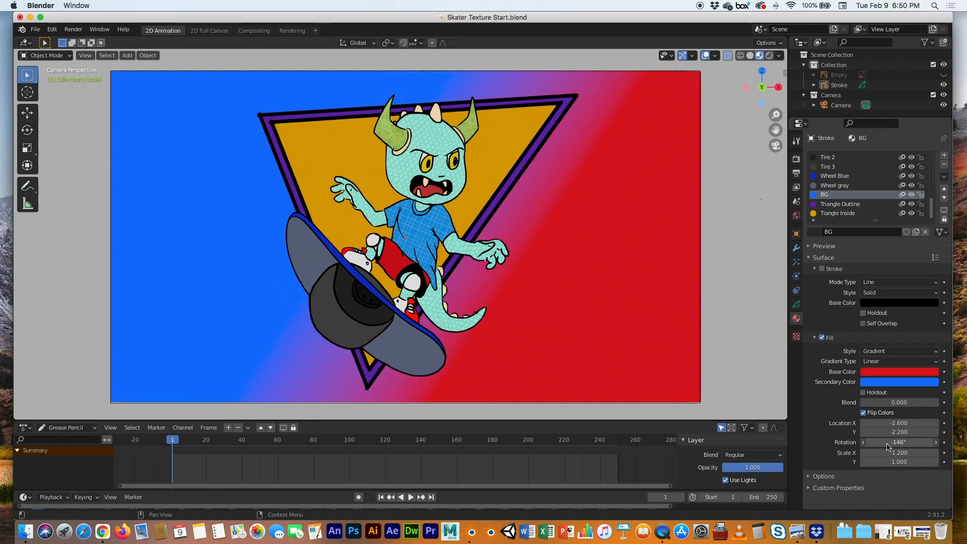
{"action": "key", "text": "super+z"}
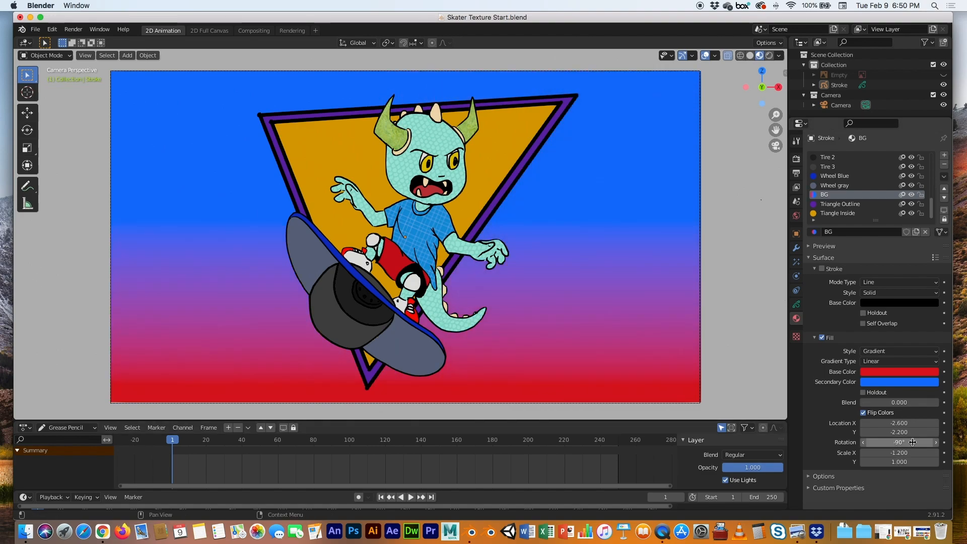
Set the gradient's Location to -8.9, -1.7 and its Scale to -3.0, 0.2
{"action": "left_click_drag", "start_coordinate": [899, 423], "coordinate": [881, 453]}
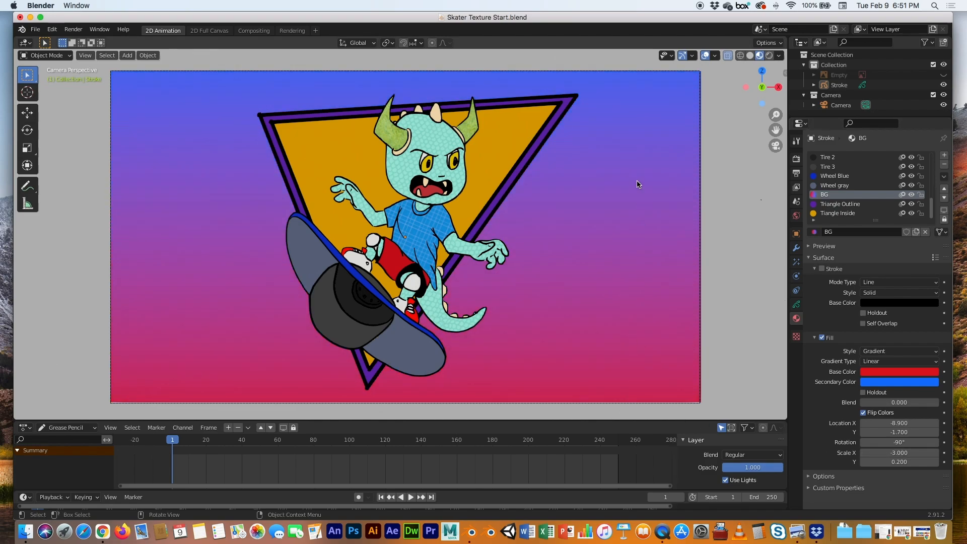
Change the BG gradient's base color to a light blue
{"action": "left_click", "coordinate": [888, 373]}
{"action": "mouse_move", "coordinate": [893, 278]}
{"action": "left_mouse_down"}
{"action": "mouse_move", "coordinate": [904, 257]}
{"action": "mouse_move", "coordinate": [895, 264]}
{"action": "mouse_move", "coordinate": [896, 254]}
{"action": "left_mouse_up"}
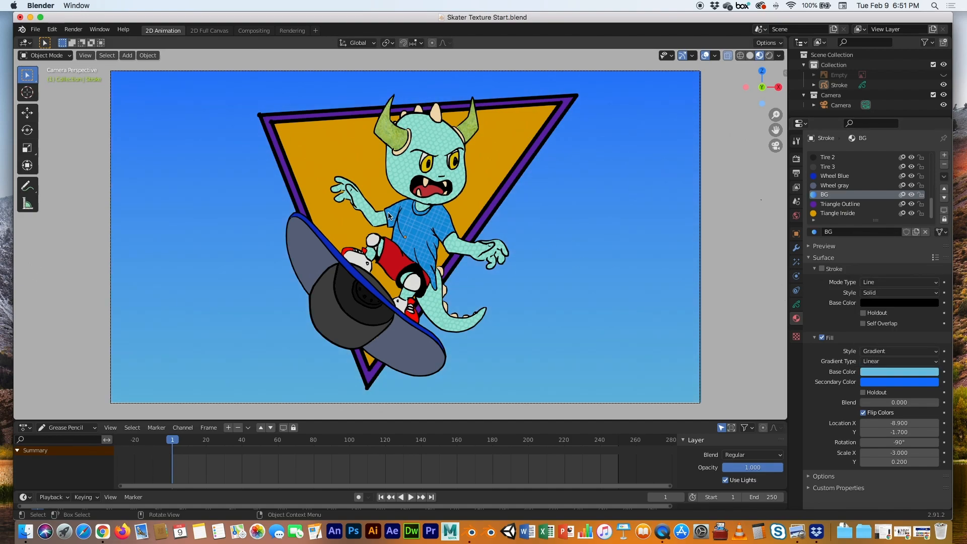
Open the recent file Skater Texture.blend without saving changes to the current file
{"action": "left_click", "coordinate": [35, 31]}
{"action": "mouse_move", "coordinate": [75, 61]}
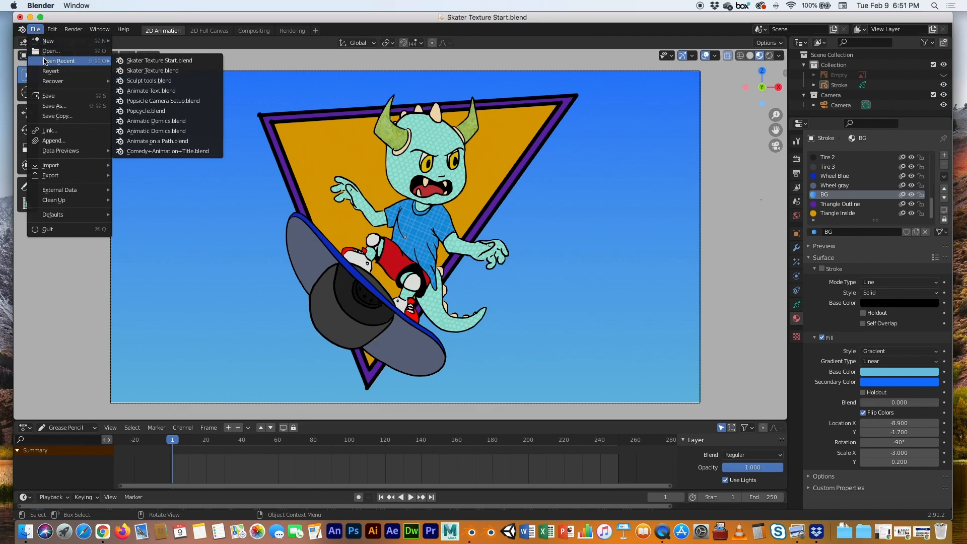
{"action": "left_click", "coordinate": [148, 71]}
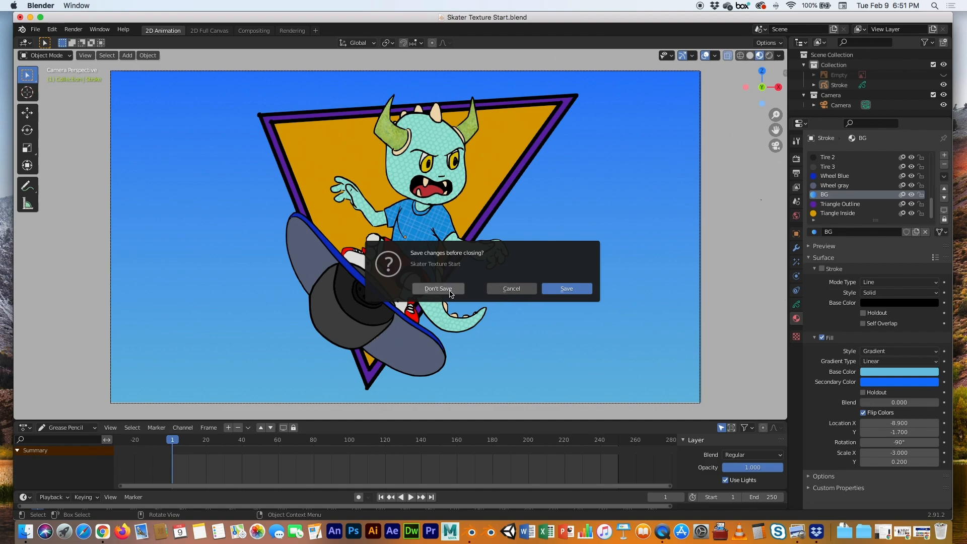
{"action": "left_click", "coordinate": [443, 292]}
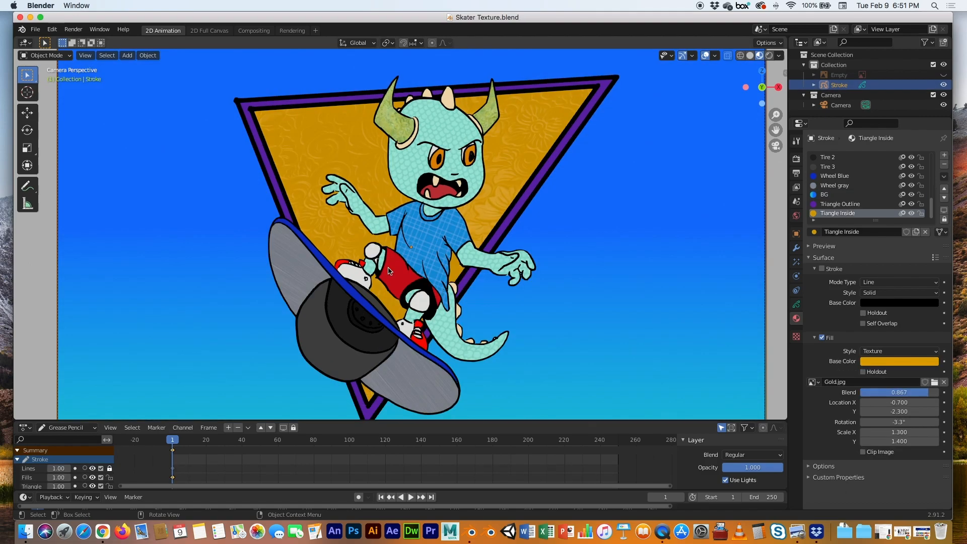
Render an image of the textured skater scene
{"action": "scroll", "coordinate": [377, 248], "scroll_direction": "down", "scroll_amount": 1}
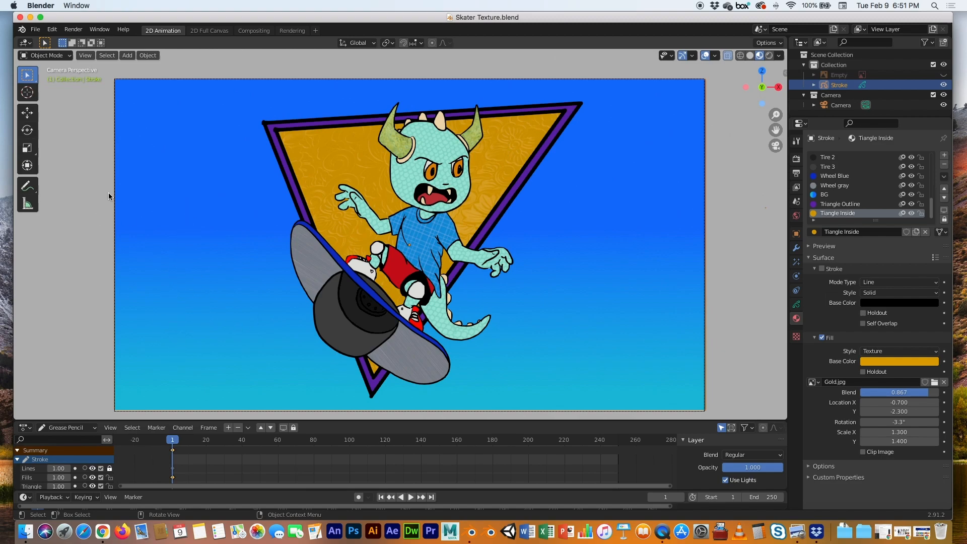
{"action": "left_click", "coordinate": [74, 31]}
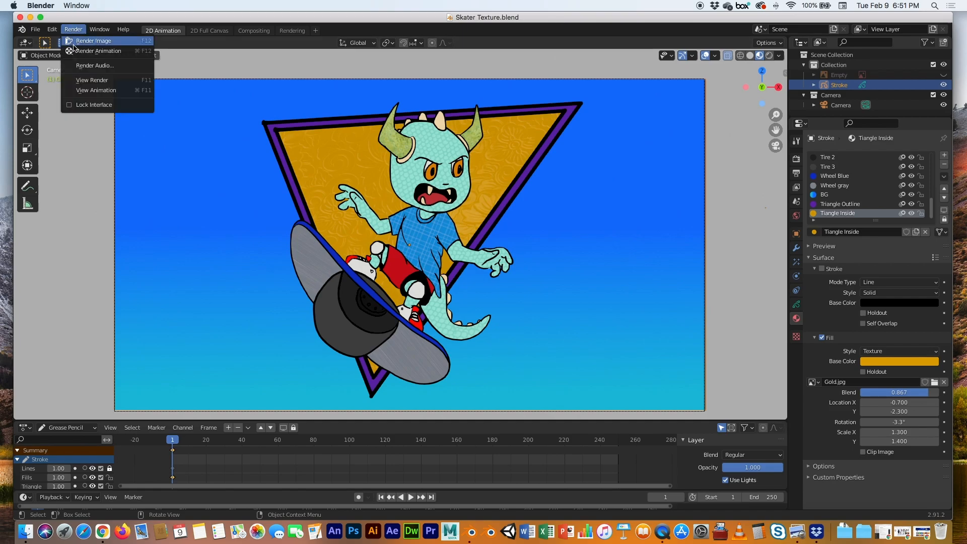
{"action": "left_click", "coordinate": [76, 41]}
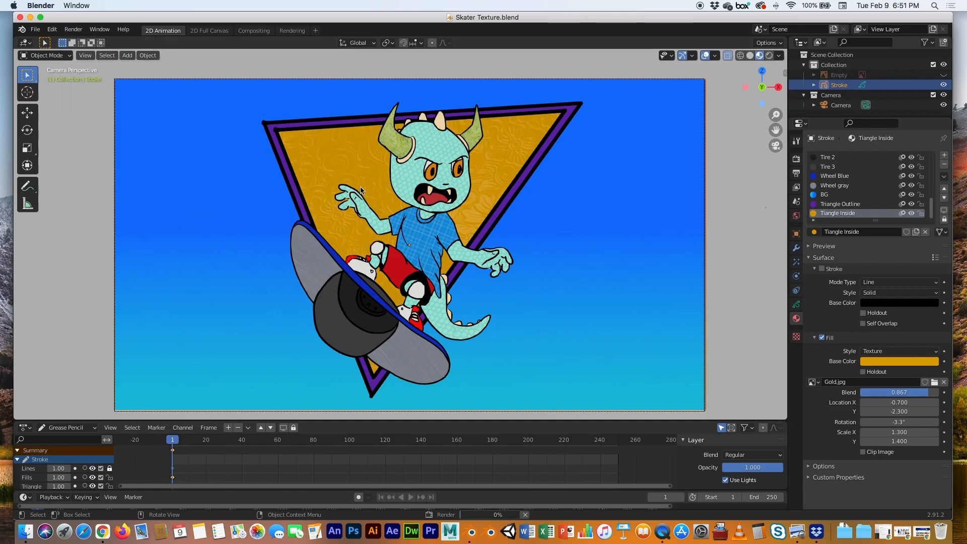